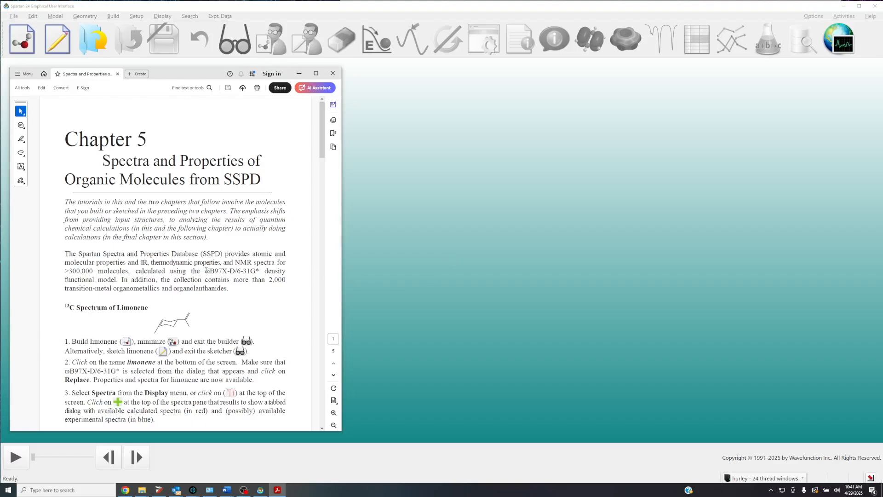
{"action": "left_click_drag", "start_coordinate": [207, 271], "coordinate": [258, 270]}
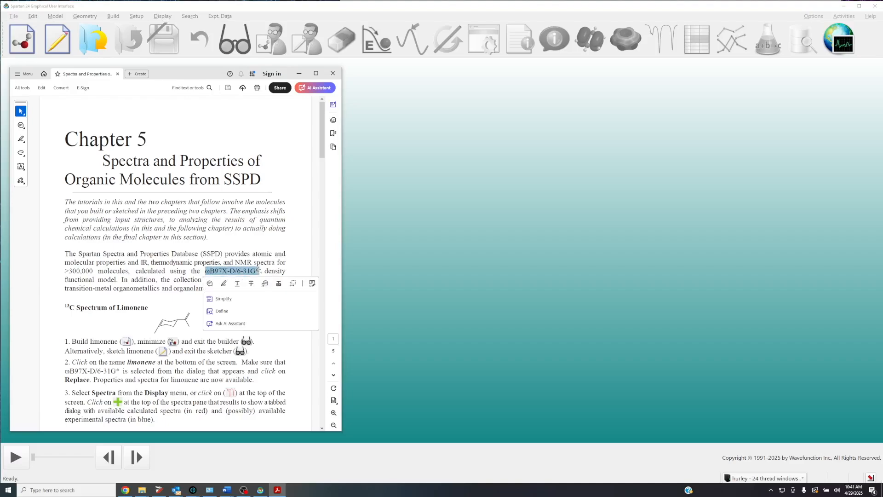
{"action": "left_click", "coordinate": [280, 250]}
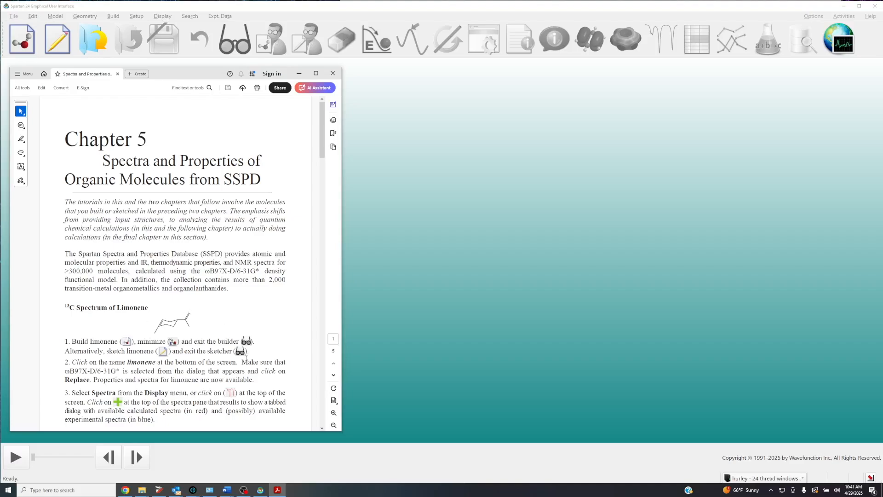
{"action": "scroll", "coordinate": [231, 315], "scroll_direction": "down", "scroll_amount": 1}
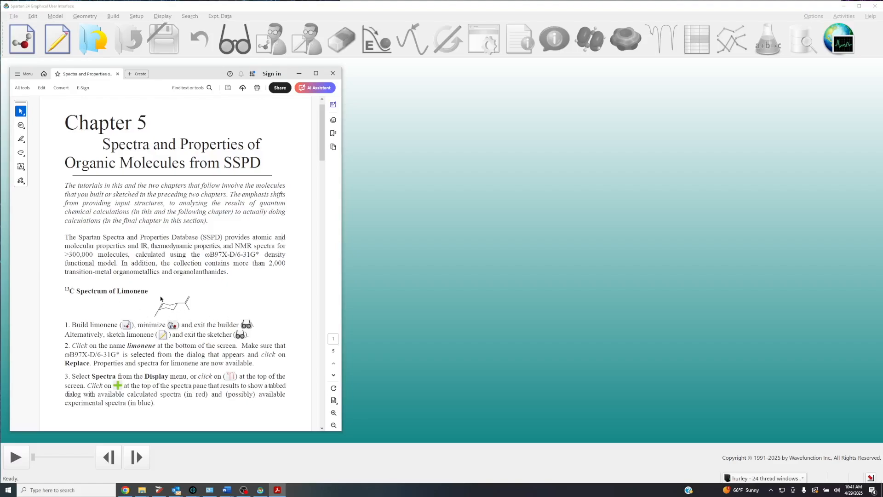
Minimize the tutorial PDF, start a new 2D sketch and place a cyclohexane ring on the canvas.
{"action": "left_click", "coordinate": [302, 75]}
{"action": "left_click", "coordinate": [57, 39]}
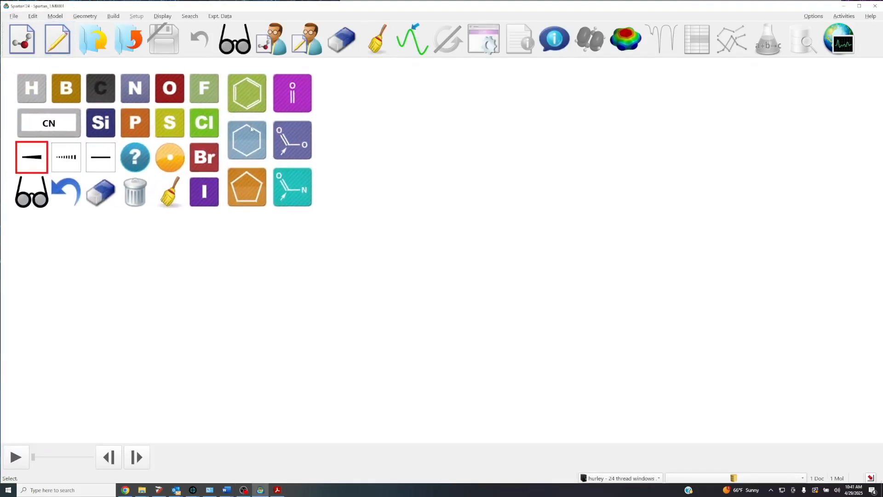
{"action": "left_click", "coordinate": [250, 139]}
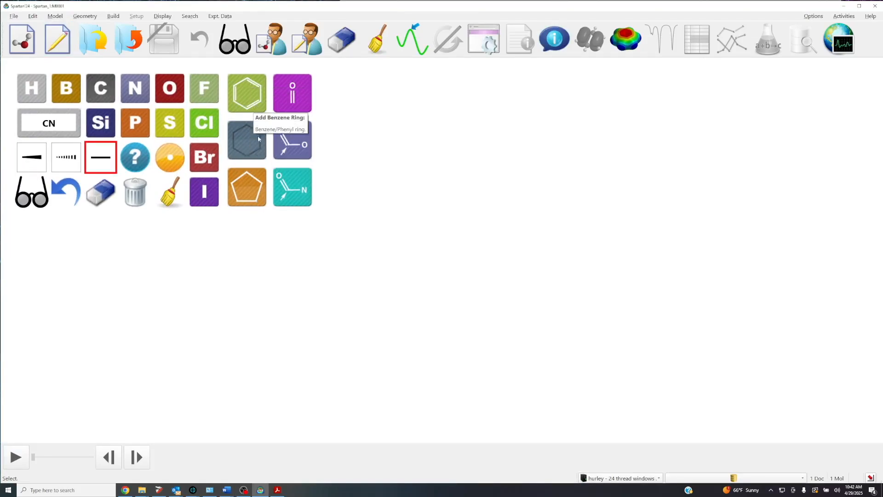
{"action": "left_click", "coordinate": [523, 263]}
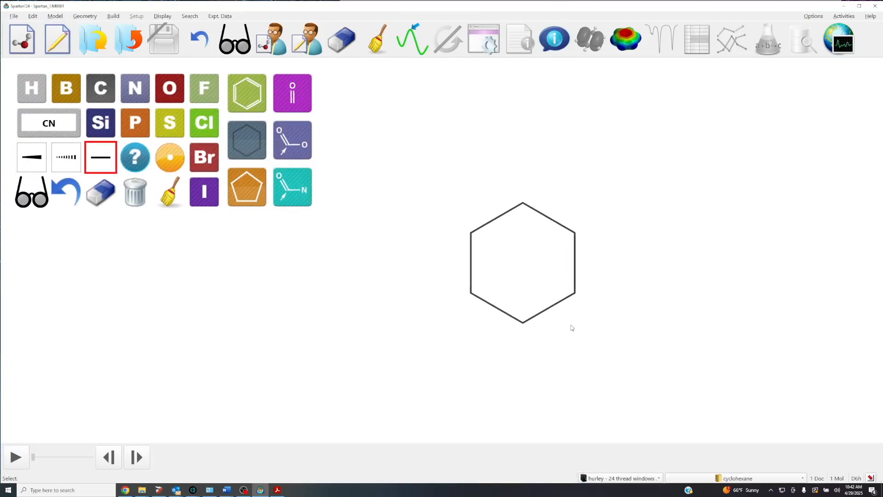
Make one ring bond double using the carbon tool and attach a methyl group to one of the double-bond carbons.
{"action": "left_click", "coordinate": [106, 88]}
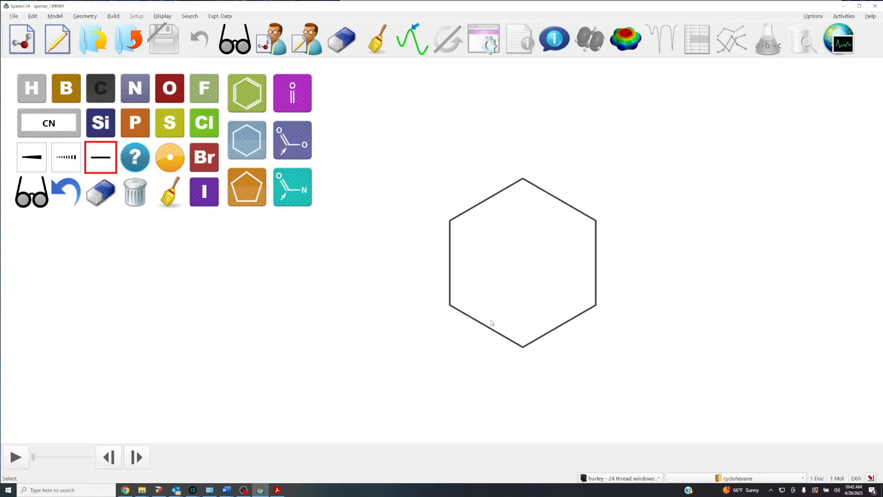
{"action": "left_click", "coordinate": [489, 326]}
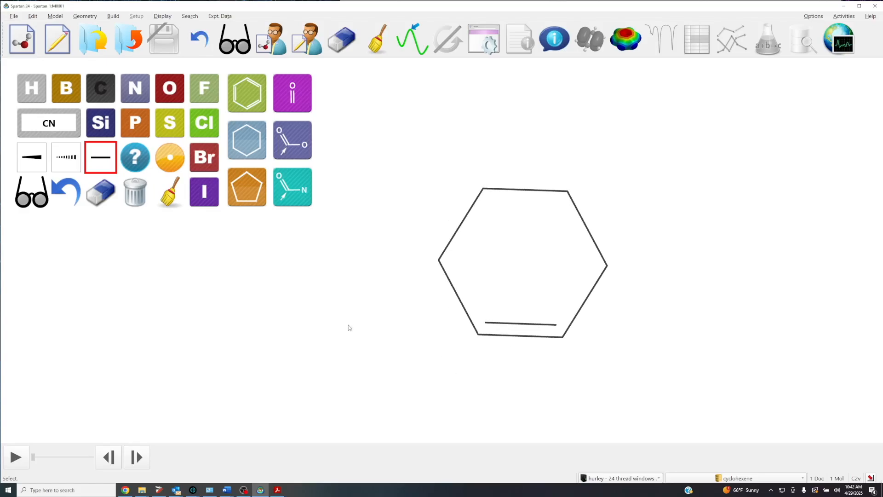
{"action": "left_click_drag", "start_coordinate": [562, 336], "coordinate": [621, 406]}
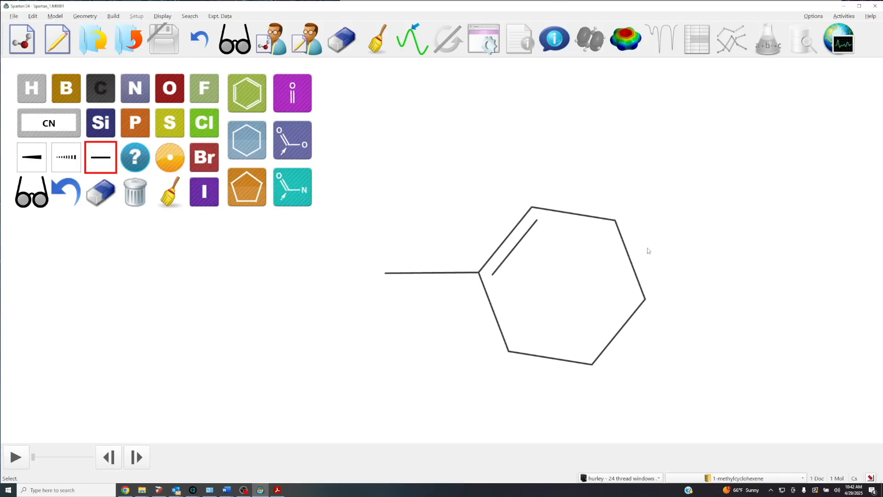
Draw an isopropenyl group on the ring carbon opposite the methyl-bearing carbon.
{"action": "mouse_move", "coordinate": [753, 370]}
{"action": "left_mouse_down"}
{"action": "mouse_move", "coordinate": [750, 337]}
{"action": "mouse_move", "coordinate": [757, 381]}
{"action": "left_mouse_up"}
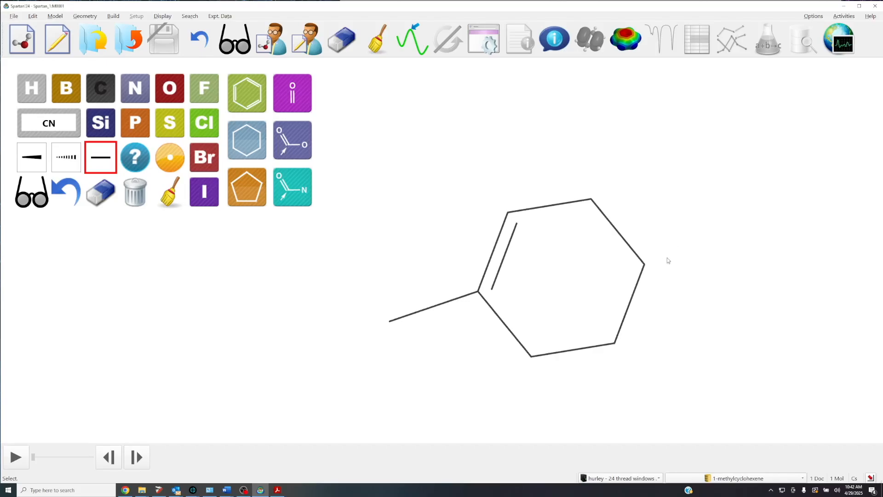
{"action": "left_click", "coordinate": [98, 92]}
{"action": "mouse_move", "coordinate": [646, 266]}
{"action": "left_mouse_down"}
{"action": "mouse_move", "coordinate": [713, 226]}
{"action": "mouse_move", "coordinate": [764, 289]}
{"action": "left_mouse_up"}
{"action": "left_click_drag", "start_coordinate": [713, 226], "coordinate": [742, 138]}
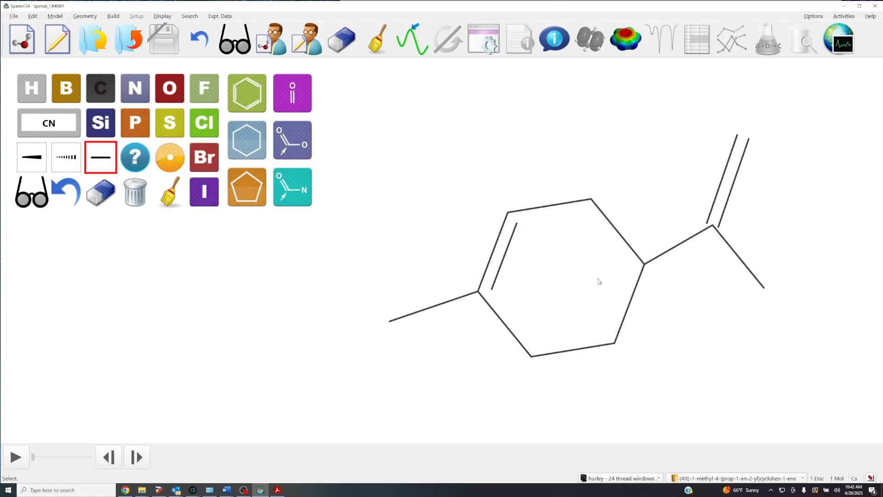
Try a hashed-bond hydrogen on the ring carbon bearing the isopropenyl group, and undo it.
{"action": "left_click", "coordinate": [28, 88]}
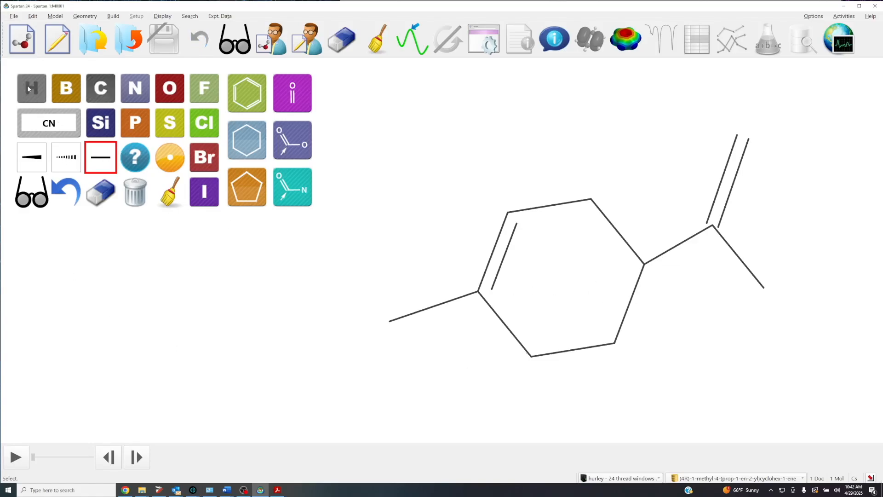
{"action": "left_click", "coordinate": [72, 161]}
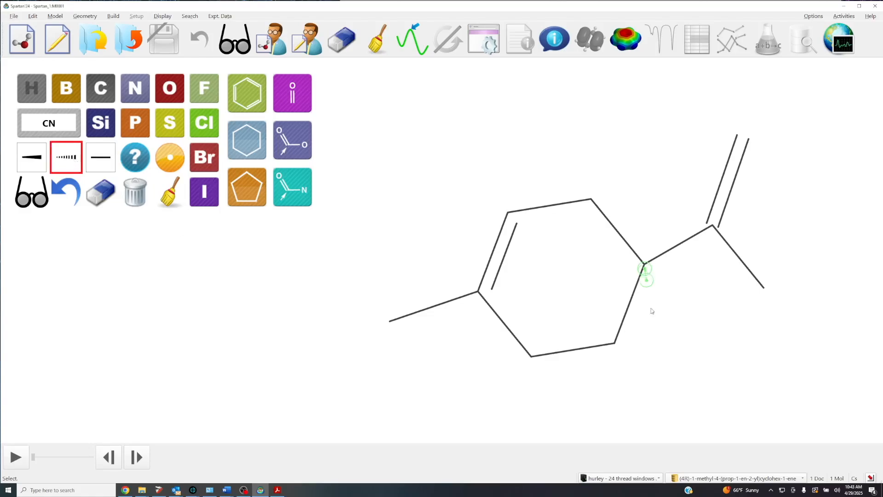
{"action": "left_click", "coordinate": [645, 273]}
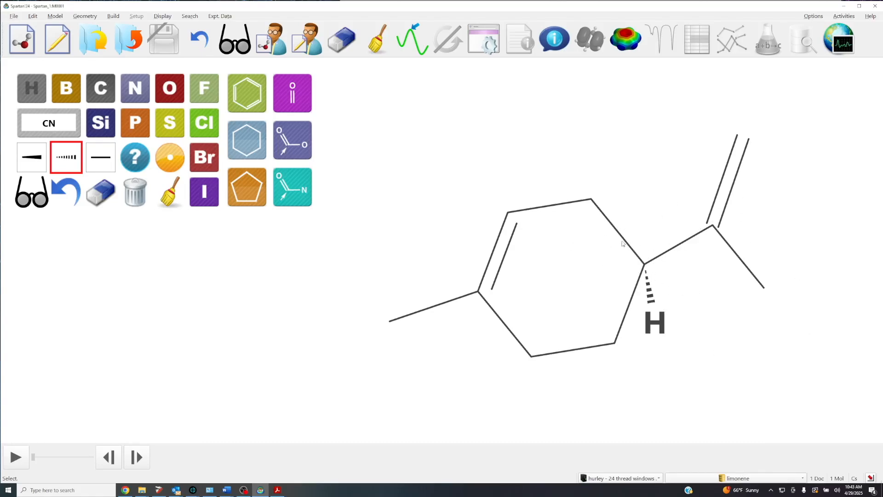
{"action": "left_click", "coordinate": [68, 197]}
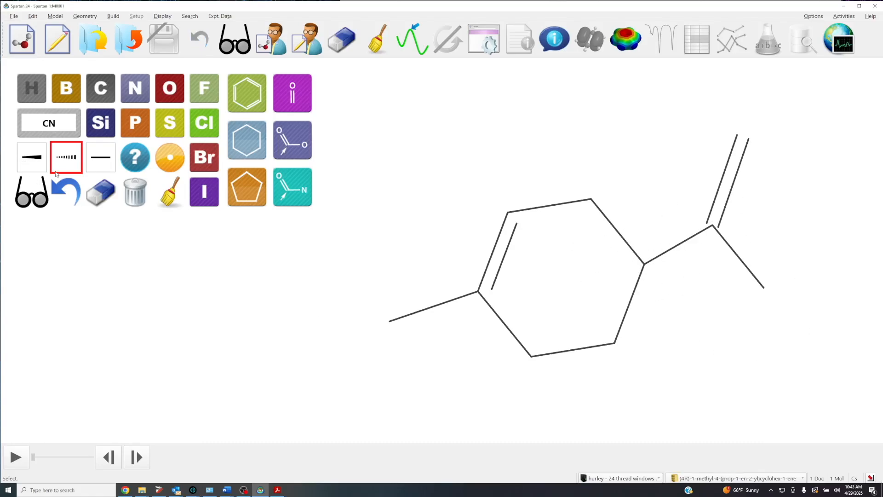
Redraw the bond from the ring to the isopropenyl group as a solid wedge to set limonene's stereochemistry.
{"action": "left_click", "coordinate": [102, 88]}
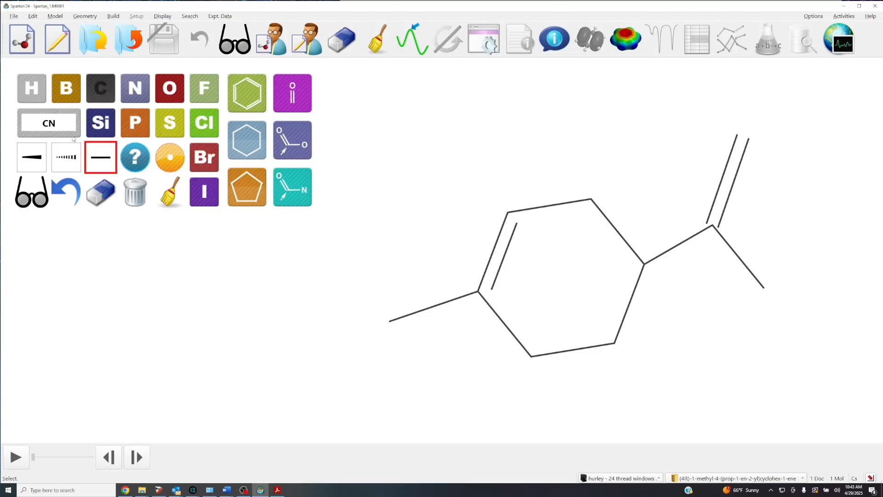
{"action": "left_click", "coordinate": [42, 163]}
{"action": "left_click_drag", "start_coordinate": [670, 253], "coordinate": [712, 226]}
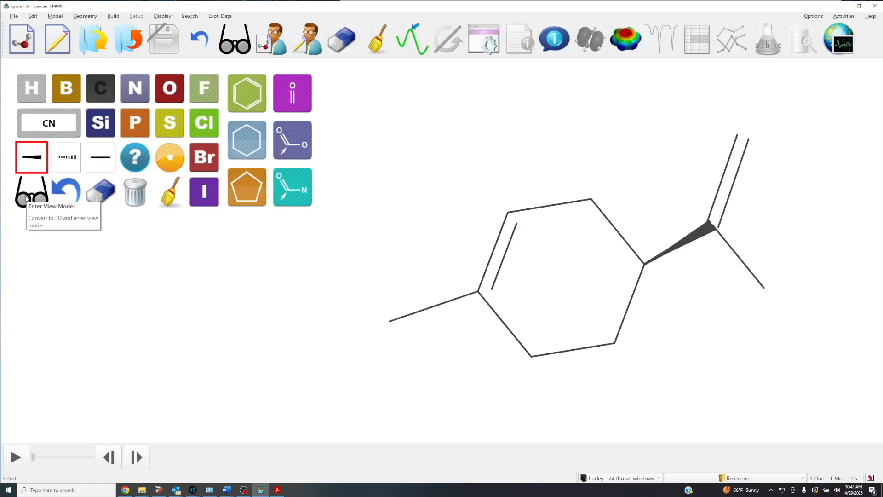
Exit the sketcher to generate the 3D limonene model and rotate it for inspection.
{"action": "left_click", "coordinate": [234, 39]}
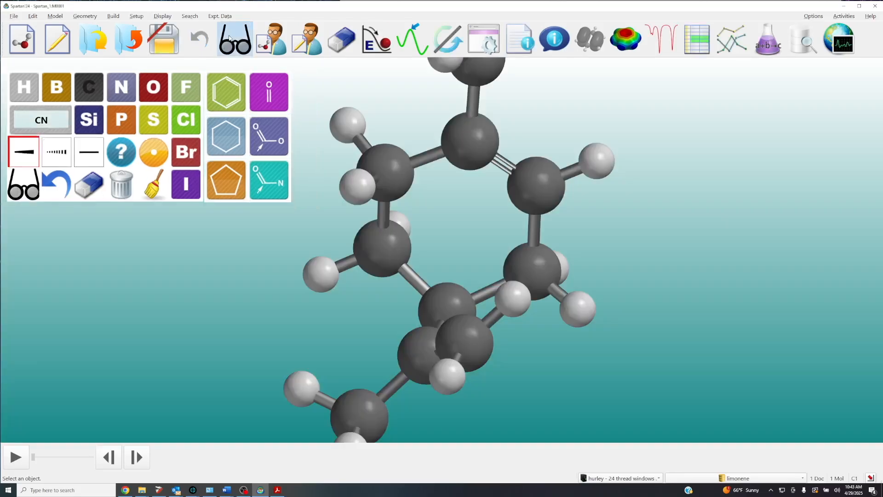
{"action": "scroll", "coordinate": [551, 298], "scroll_direction": "down", "scroll_amount": 4}
{"action": "left_click_drag", "start_coordinate": [579, 335], "coordinate": [520, 285]}
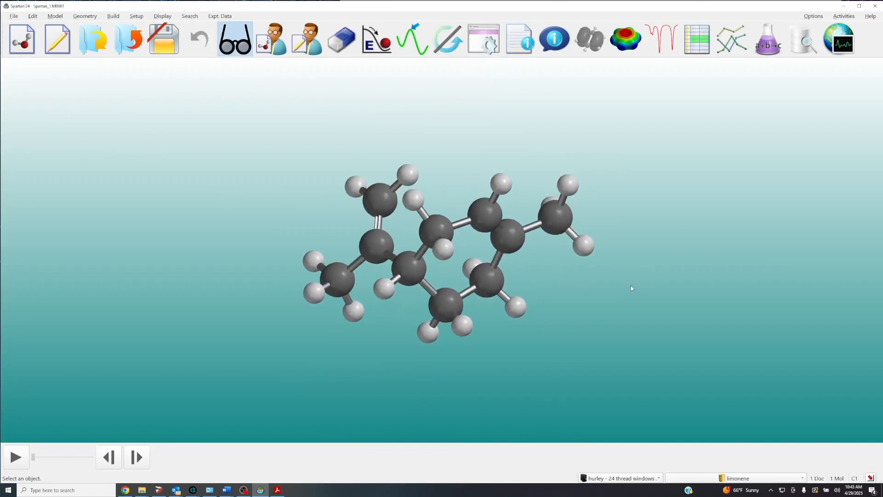
{"action": "scroll", "coordinate": [632, 293], "scroll_direction": "up", "scroll_amount": 2}
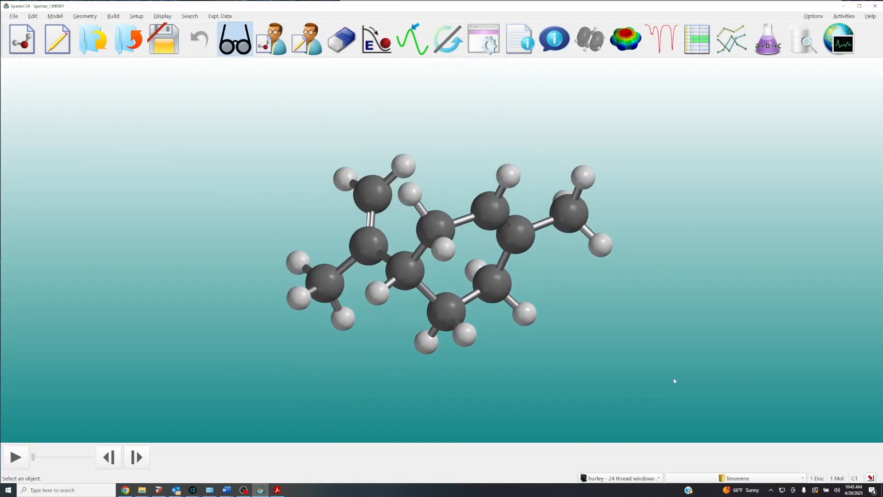
Replace the limonene model with its ωB97X-D/6-31G* database entry and inspect the structure.
{"action": "left_click", "coordinate": [744, 482]}
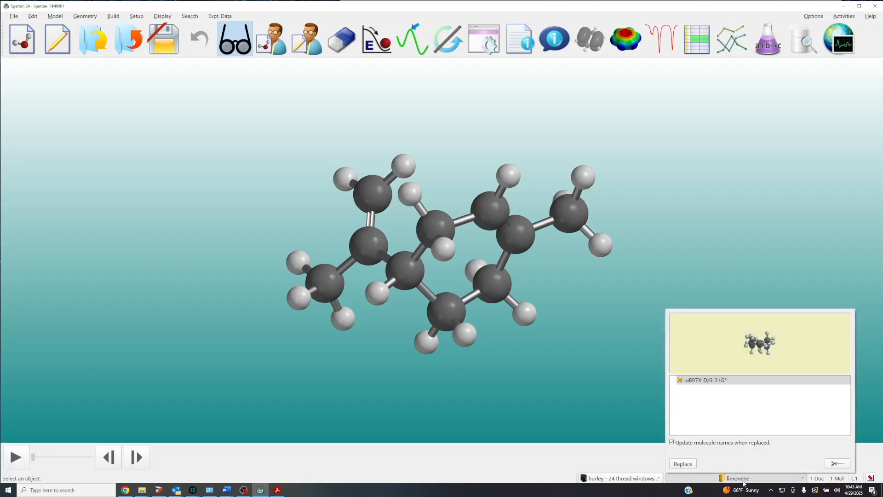
{"action": "left_click", "coordinate": [683, 463]}
{"action": "left_click_drag", "start_coordinate": [594, 367], "coordinate": [554, 377]}
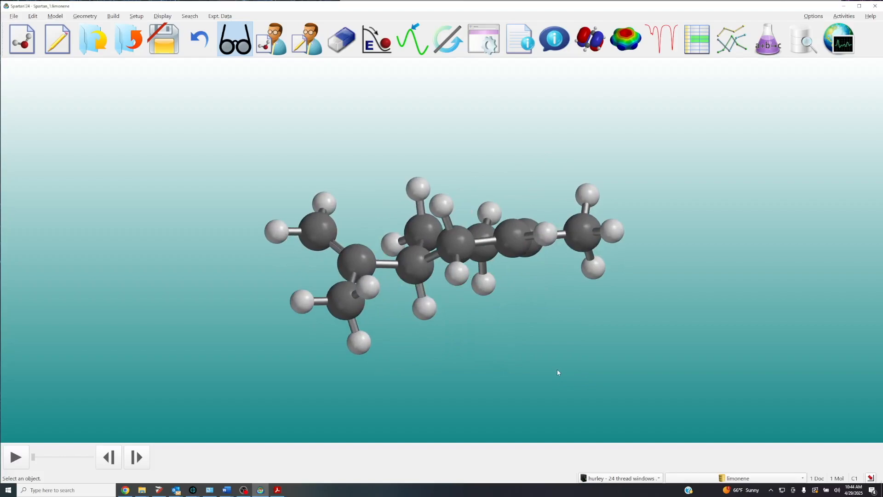
{"action": "left_click_drag", "start_coordinate": [534, 357], "coordinate": [528, 367]}
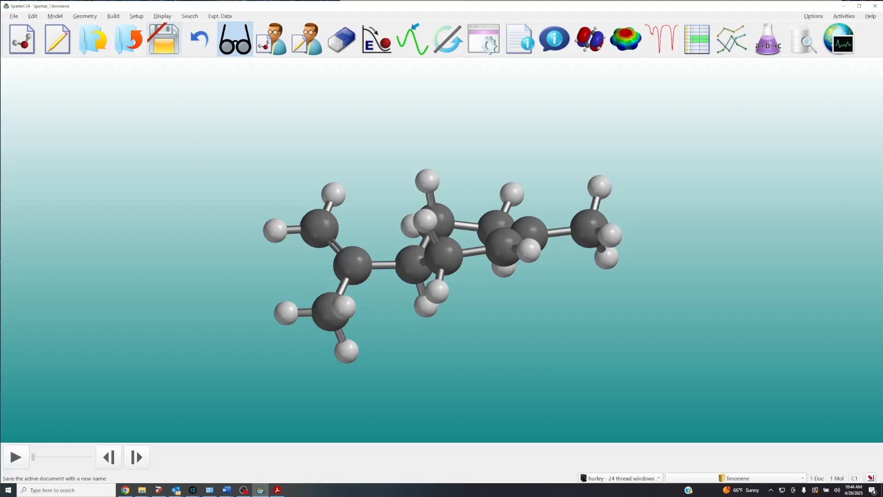
Open the spectra view for the limonene molecule.
{"action": "left_click", "coordinate": [171, 17]}
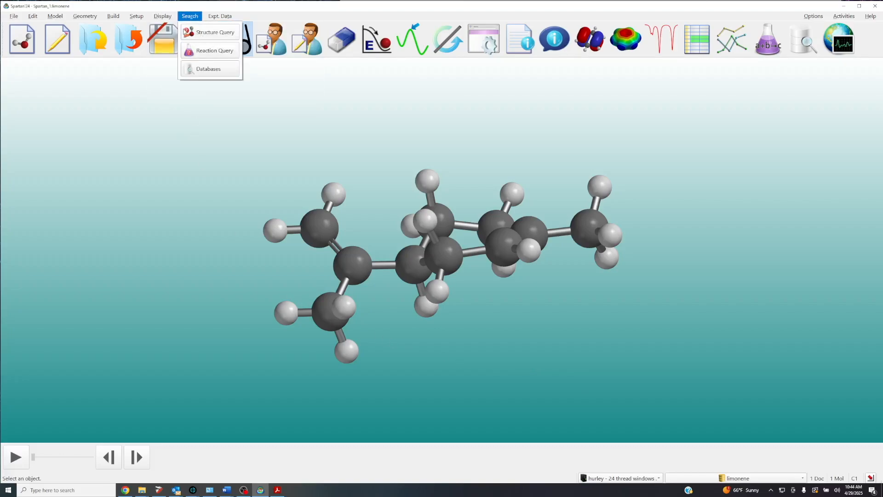
{"action": "mouse_move", "coordinate": [165, 17]}
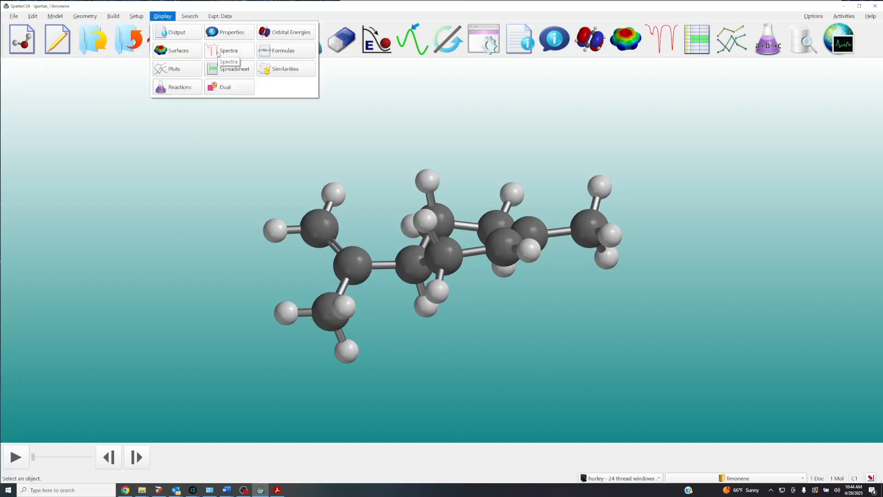
{"action": "left_click", "coordinate": [653, 126]}
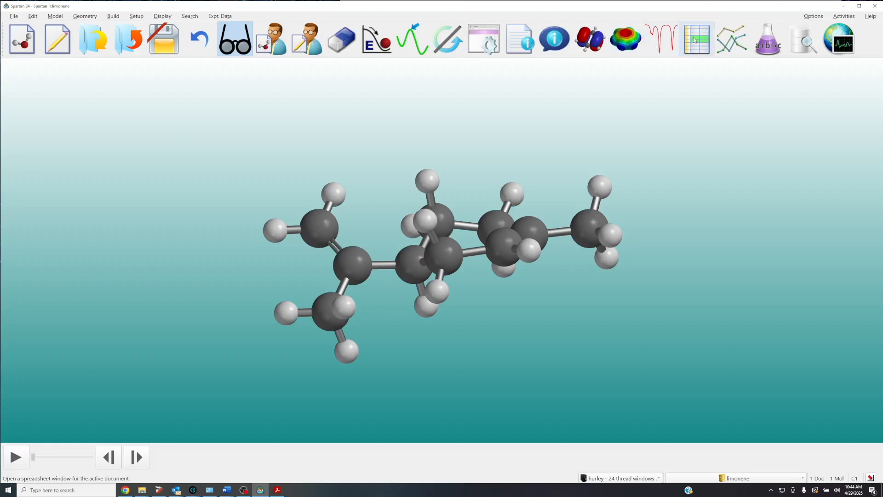
{"action": "left_click", "coordinate": [669, 41]}
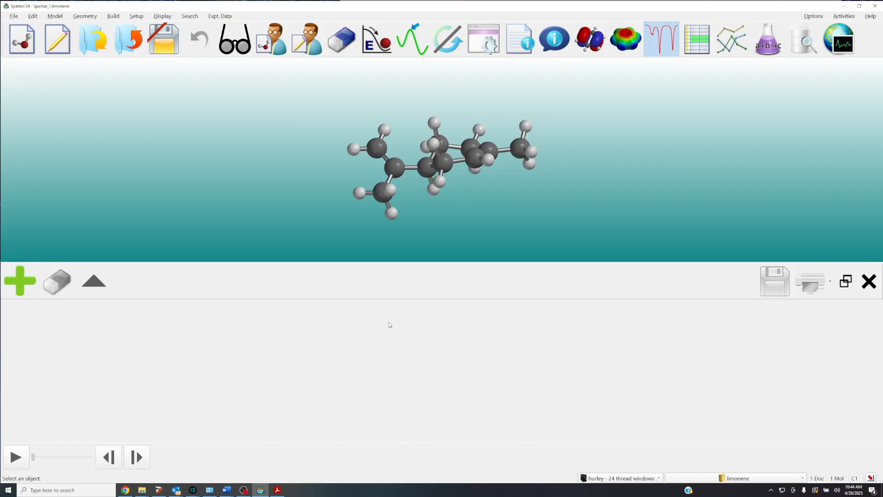
Browse the available IR, Raman and NMR spectra, and add the calculated 13C spectrum.
{"action": "left_click", "coordinate": [18, 289]}
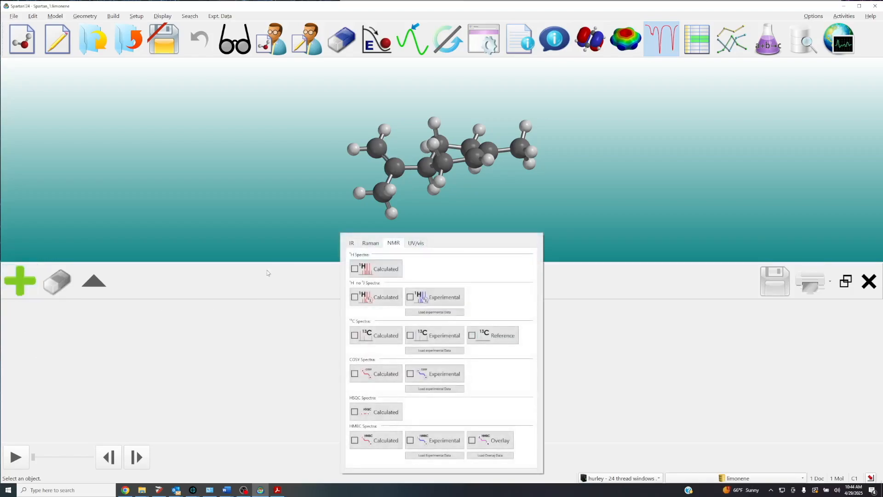
{"action": "left_click", "coordinate": [352, 244]}
{"action": "left_click", "coordinate": [371, 243]}
{"action": "left_click", "coordinate": [393, 243]}
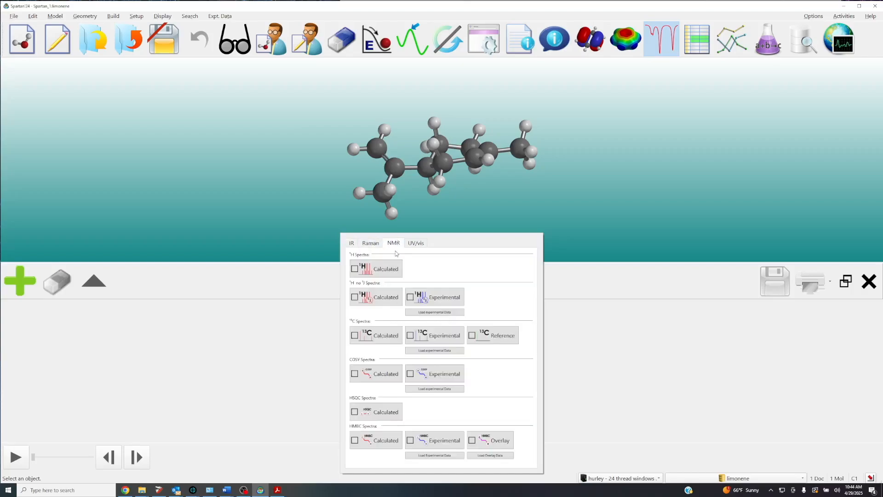
{"action": "left_click", "coordinate": [368, 336]}
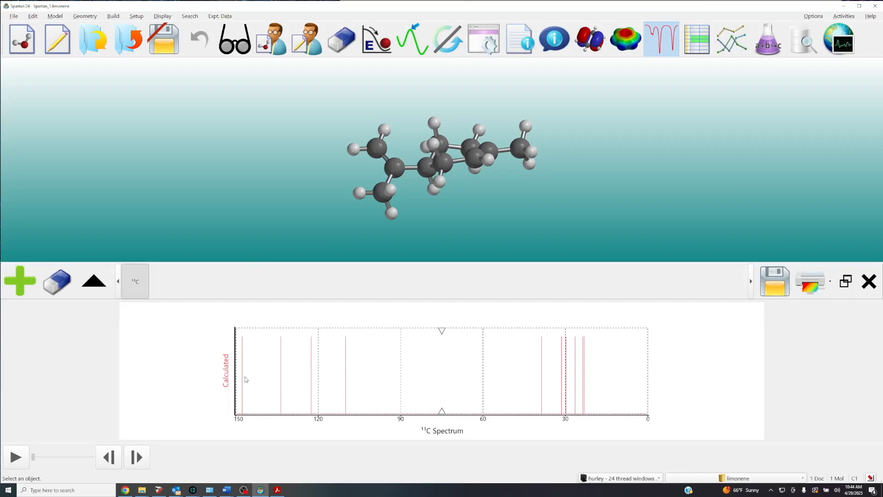
Match calculated 13C lines to the ring alkene, exocyclic alkene and ring methyl carbons of limonene.
{"action": "left_click", "coordinate": [282, 376]}
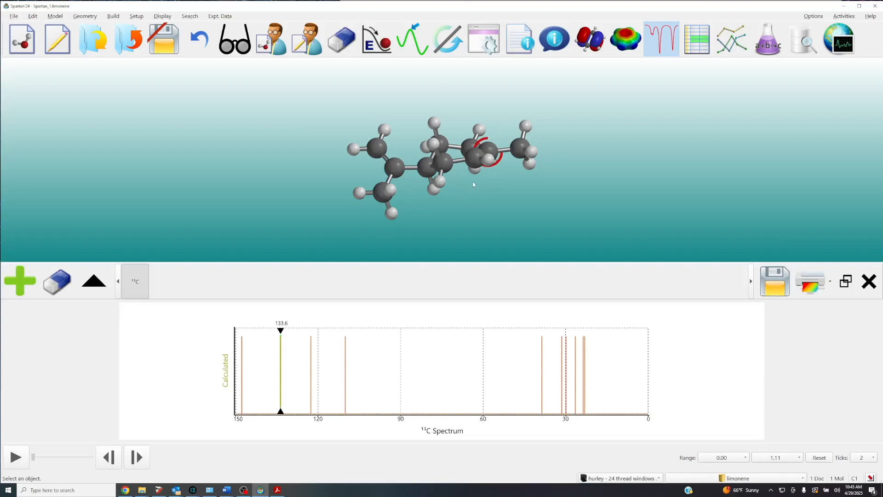
{"action": "left_click", "coordinate": [472, 162]}
{"action": "mouse_move", "coordinate": [472, 161]}
{"action": "left_mouse_down"}
{"action": "mouse_move", "coordinate": [464, 227]}
{"action": "mouse_move", "coordinate": [471, 180]}
{"action": "left_mouse_up"}
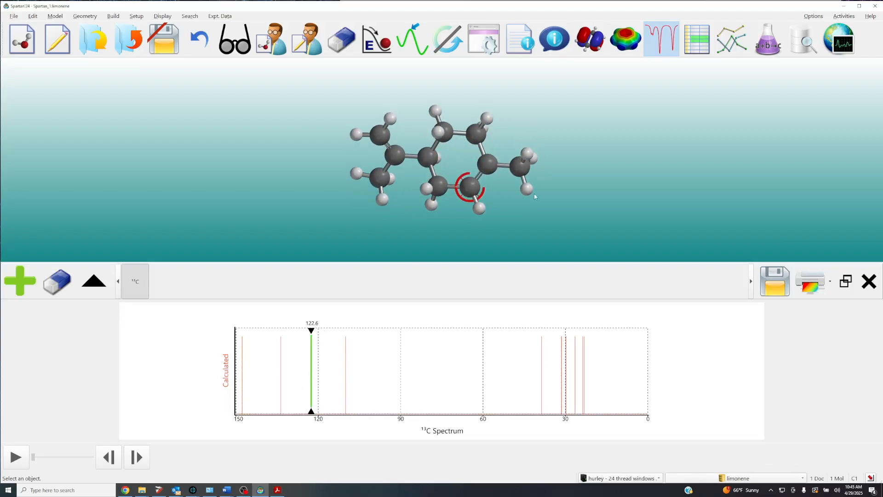
{"action": "left_click_drag", "start_coordinate": [424, 229], "coordinate": [457, 203]}
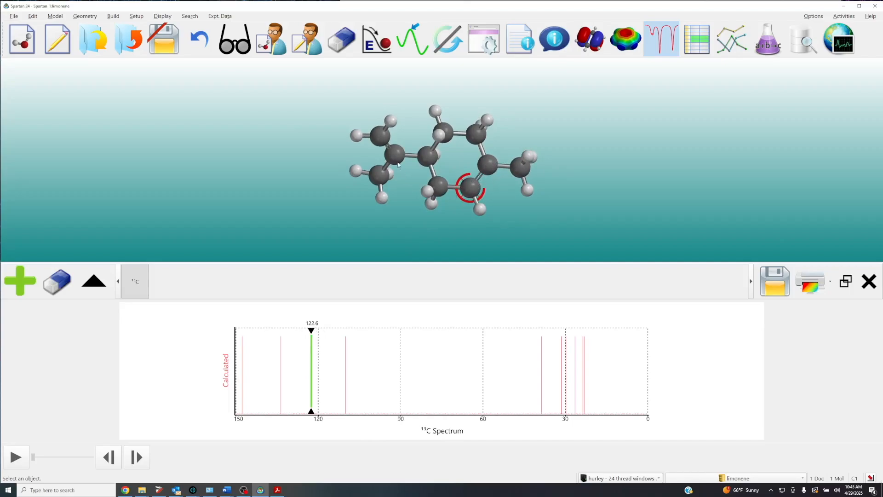
{"action": "left_click", "coordinate": [379, 135]}
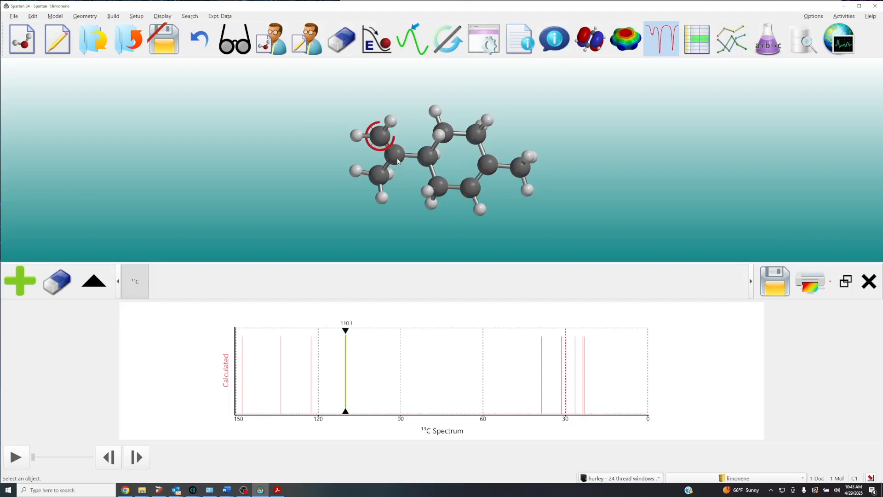
{"action": "left_click", "coordinate": [397, 160]}
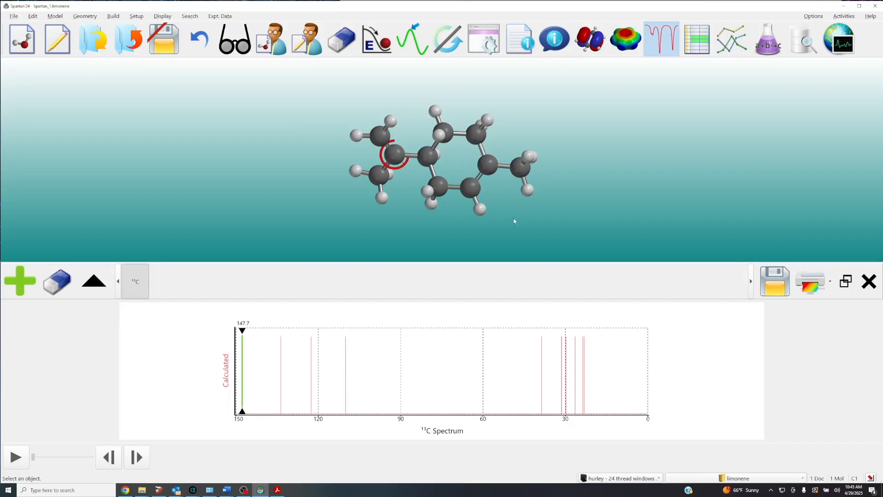
{"action": "scroll", "coordinate": [512, 219], "scroll_direction": "up", "scroll_amount": 4}
{"action": "left_click_drag", "start_coordinate": [508, 220], "coordinate": [547, 184]}
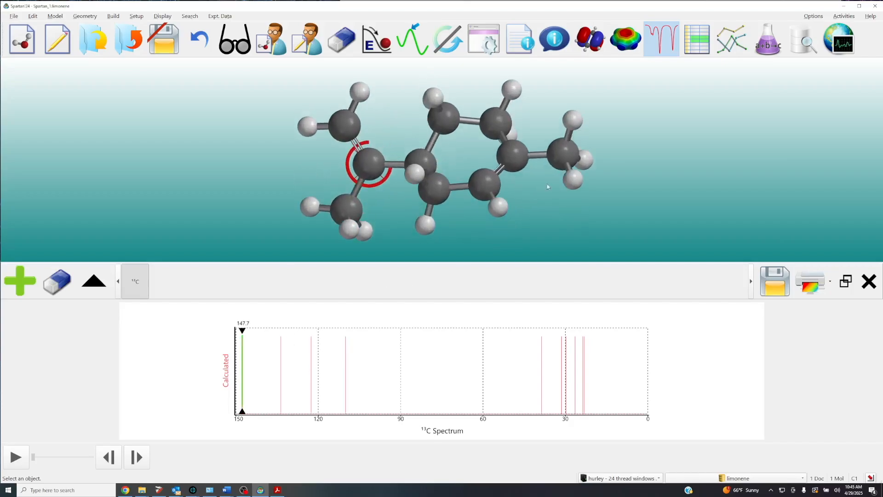
{"action": "left_click", "coordinate": [564, 161]}
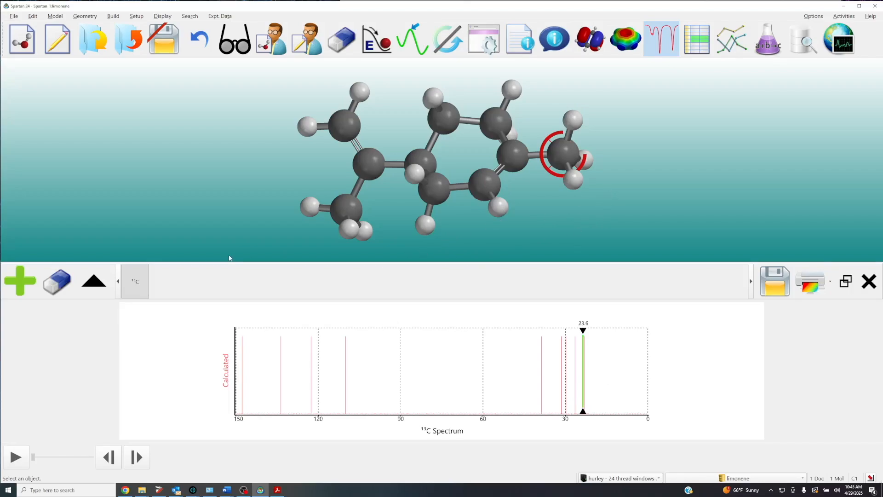
Overlay the experimental 13C spectrum on the calculated one and compare the lines near 110 and 134 ppm.
{"action": "left_click", "coordinate": [19, 283]}
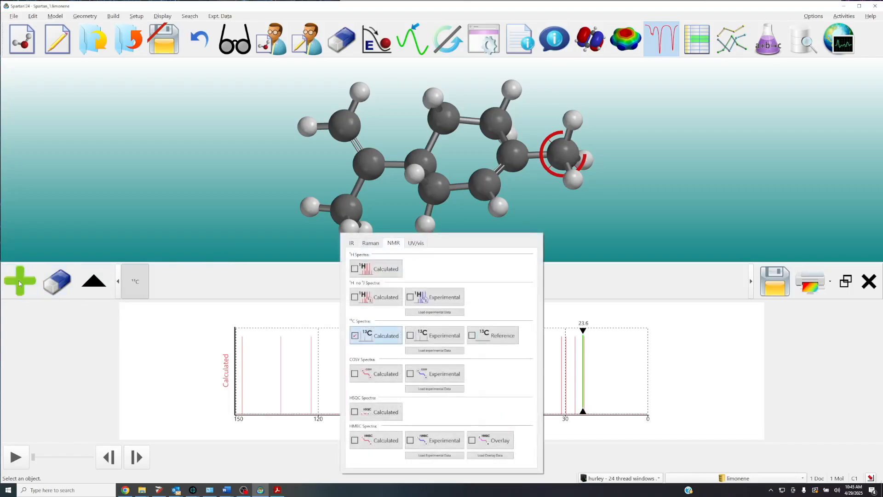
{"action": "left_click", "coordinate": [437, 339]}
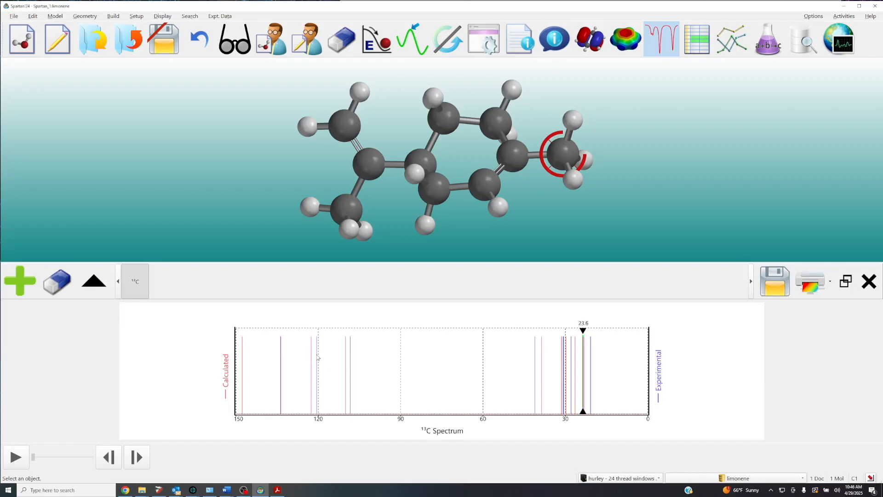
{"action": "left_click", "coordinate": [350, 355]}
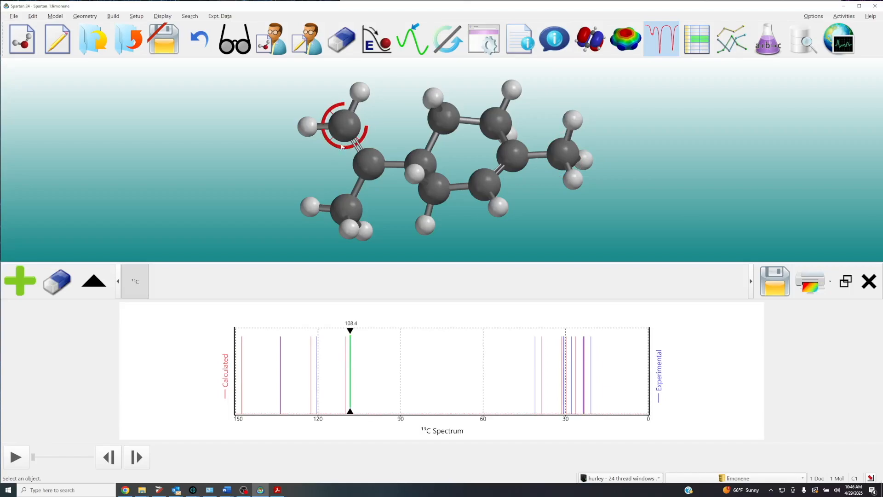
{"action": "left_click", "coordinate": [345, 351]}
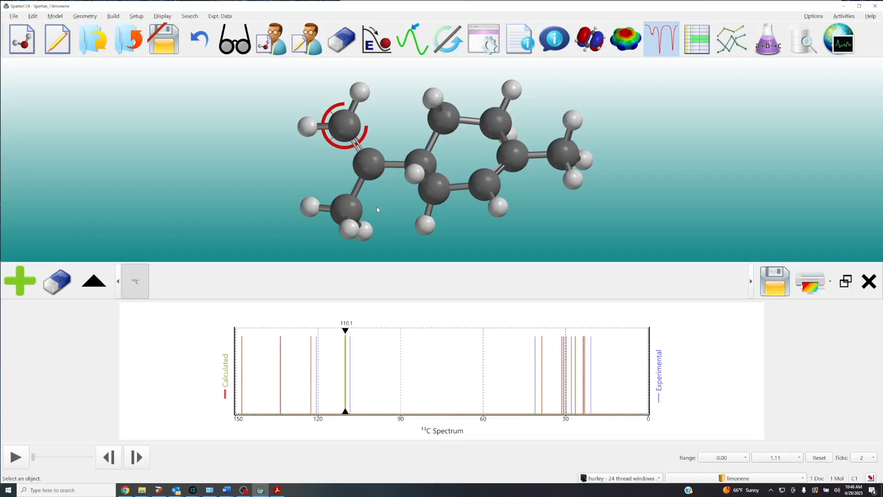
{"action": "left_click", "coordinate": [280, 355]}
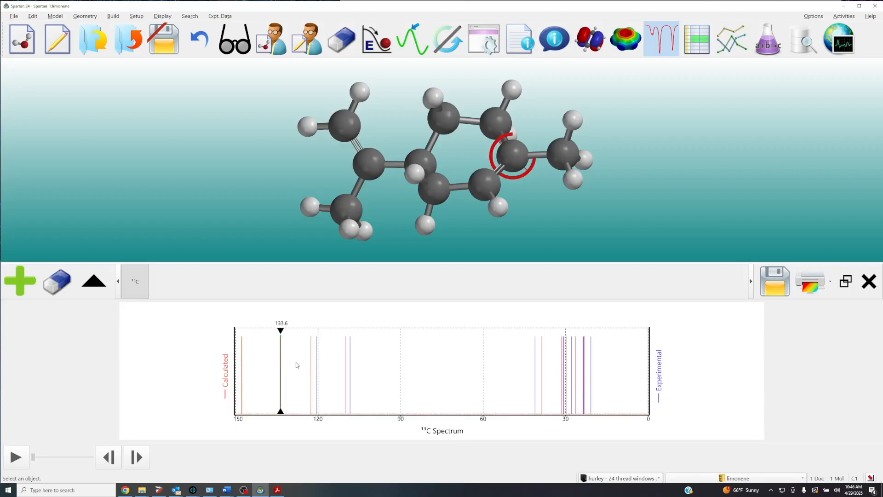
{"action": "left_click", "coordinate": [268, 375]}
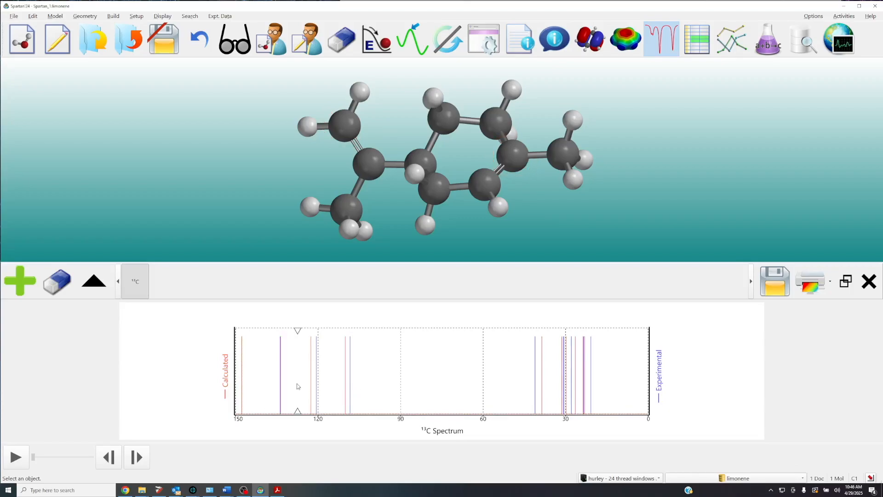
Compare the nearly overlapping calculated and experimental 13C lines near 134 ppm, and restore the full spectrum range.
{"action": "scroll", "coordinate": [297, 387], "scroll_direction": "up", "scroll_amount": 5}
{"action": "scroll", "coordinate": [333, 386], "scroll_direction": "up", "scroll_amount": 6}
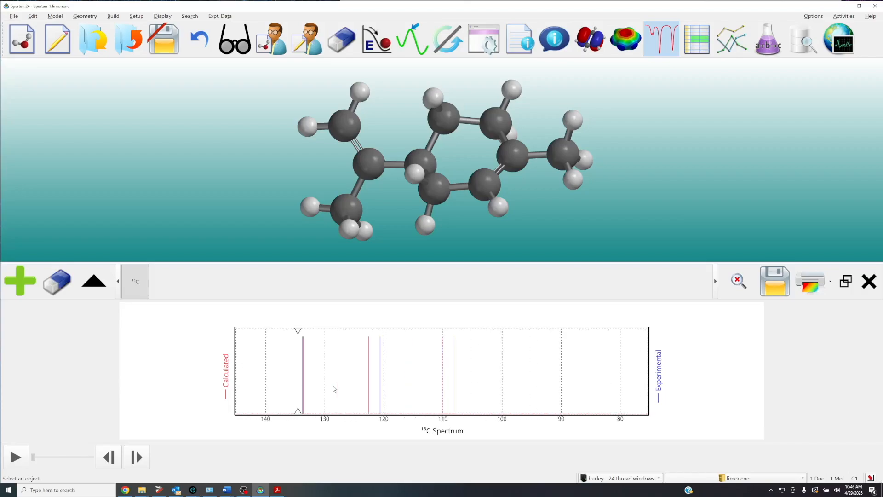
{"action": "scroll", "coordinate": [399, 384], "scroll_direction": "up", "scroll_amount": 2}
{"action": "scroll", "coordinate": [460, 384], "scroll_direction": "up", "scroll_amount": 4}
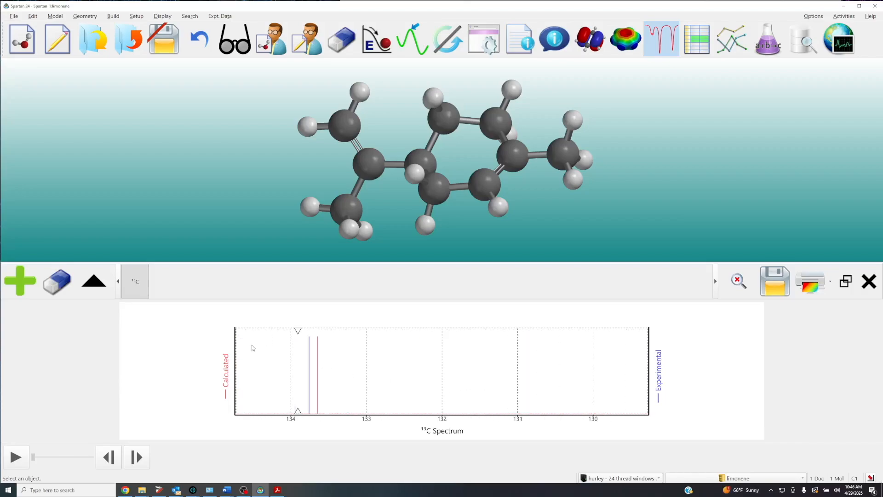
{"action": "left_click", "coordinate": [318, 358]}
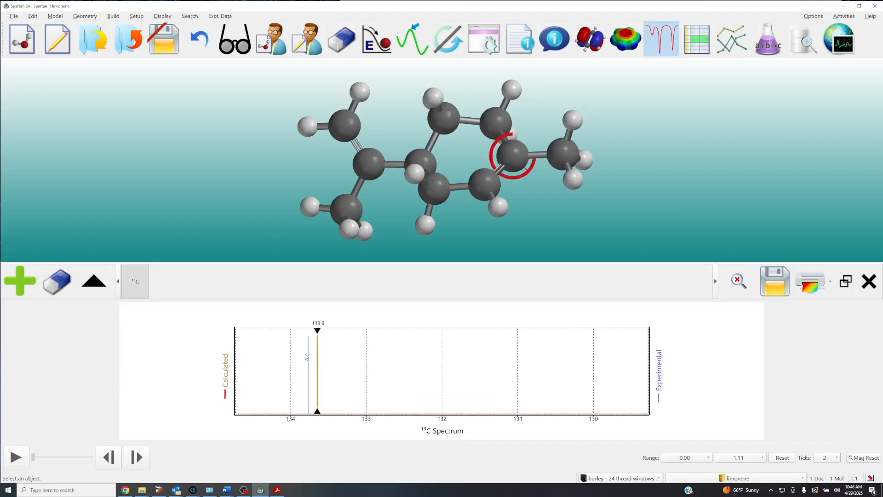
{"action": "left_click", "coordinate": [309, 357]}
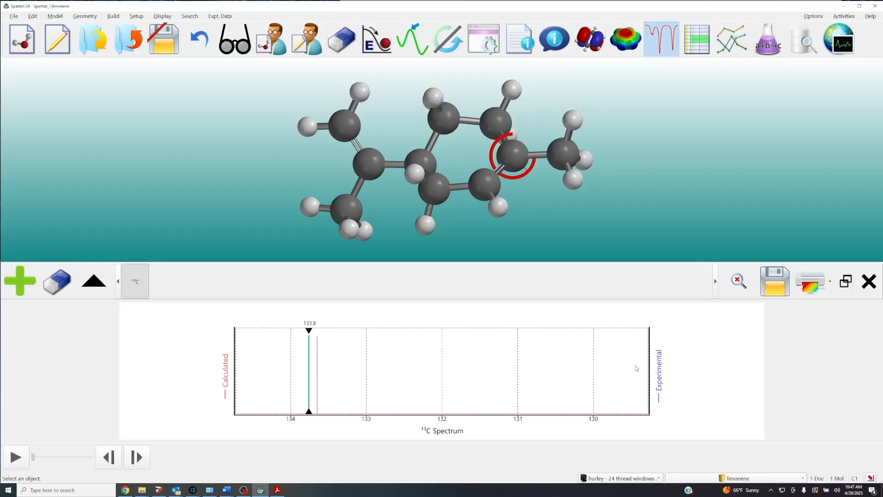
{"action": "left_click", "coordinate": [739, 283]}
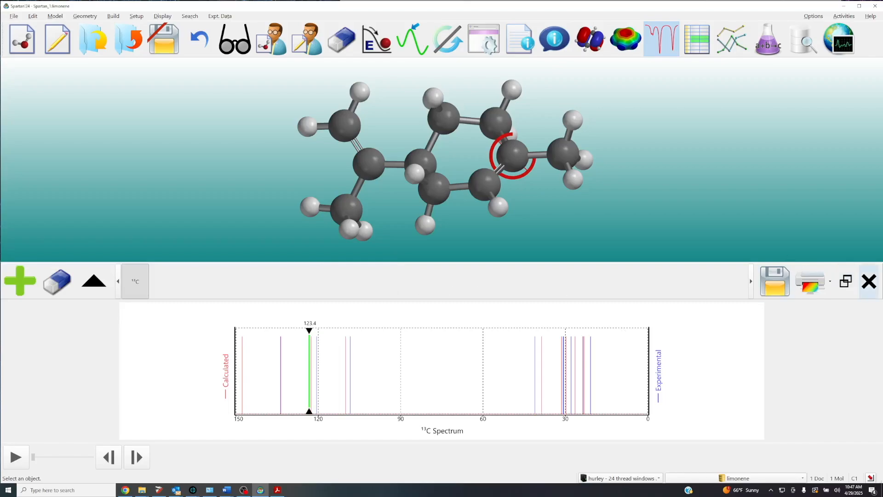
Close the spectra view and open the limonene molecule properties, placing them beside the model.
{"action": "left_click", "coordinate": [870, 282]}
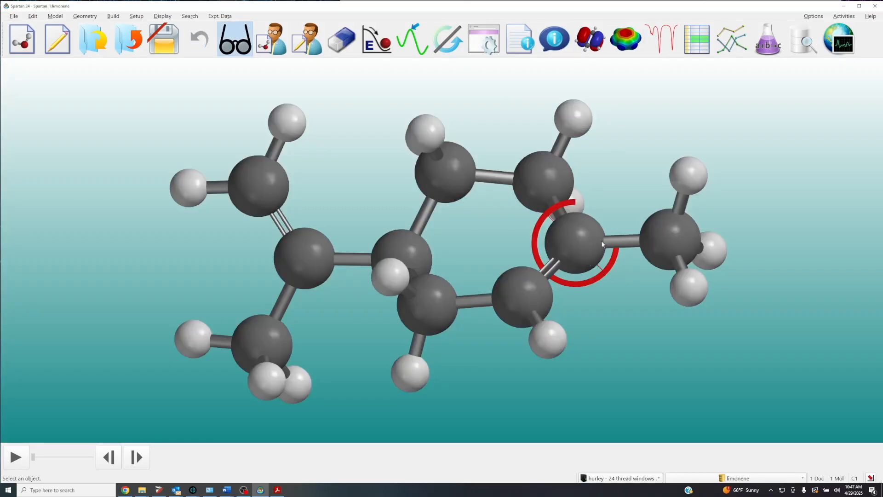
{"action": "scroll", "coordinate": [603, 244], "scroll_direction": "down", "scroll_amount": 3}
{"action": "right_click_drag", "start_coordinate": [603, 244], "coordinate": [471, 228]}
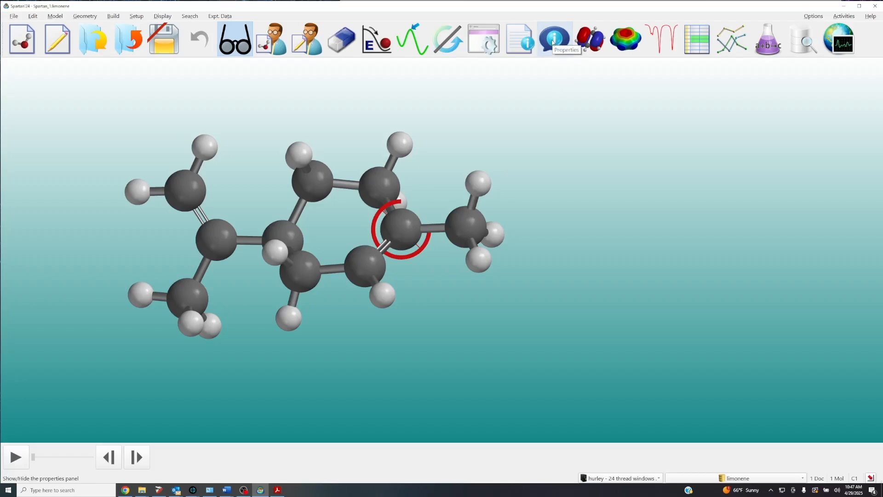
{"action": "right_click", "coordinate": [626, 179]}
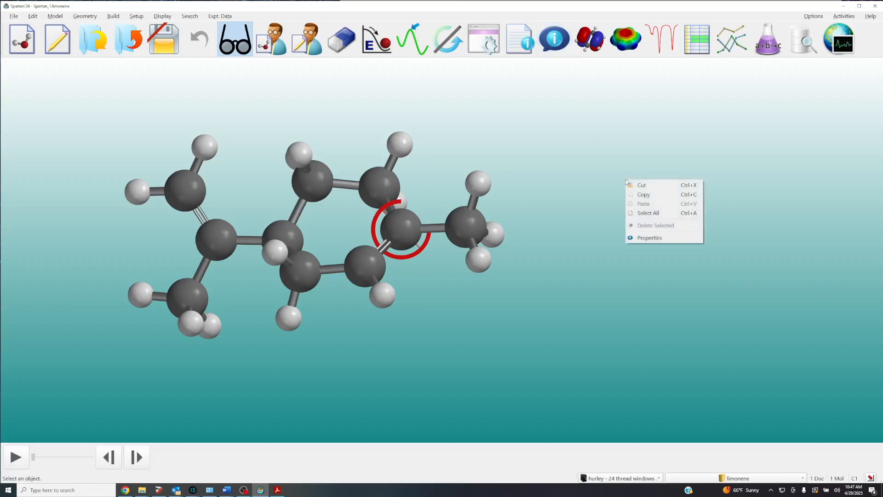
{"action": "left_click", "coordinate": [650, 238]}
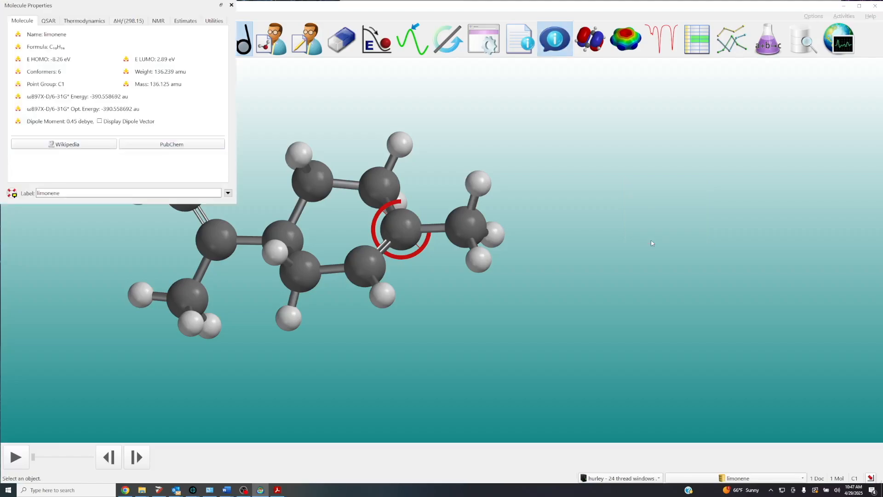
{"action": "left_click_drag", "start_coordinate": [109, 12], "coordinate": [663, 136]}
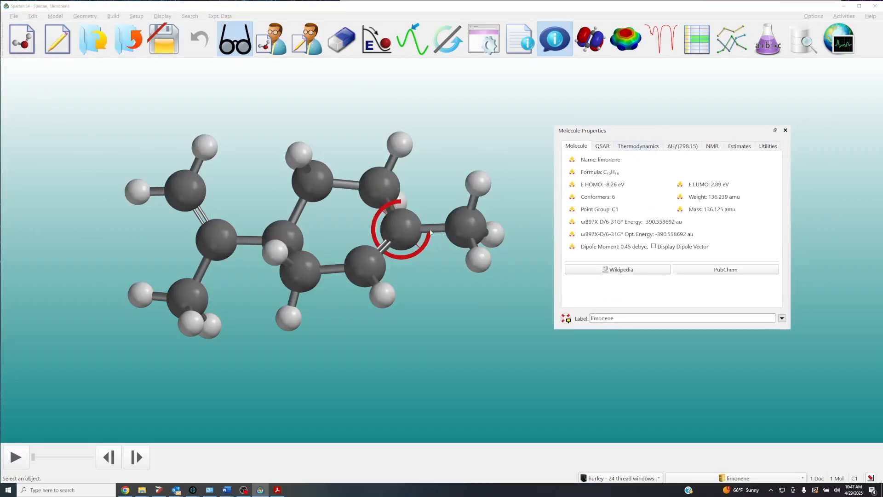
Inspect the calculated and experimental chemical shifts of the methyl-bearing ring alkene carbon, its methyl carbon and ring carbon C2.
{"action": "left_click", "coordinate": [403, 225]}
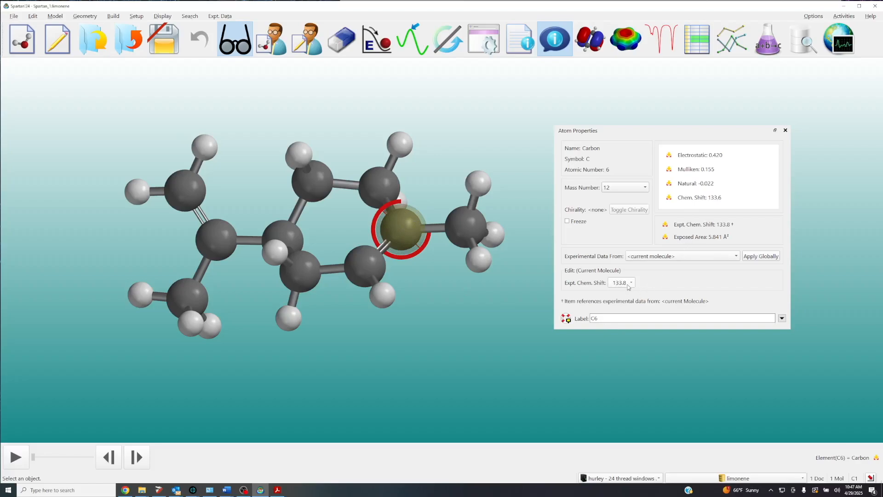
{"action": "left_click", "coordinate": [467, 225]}
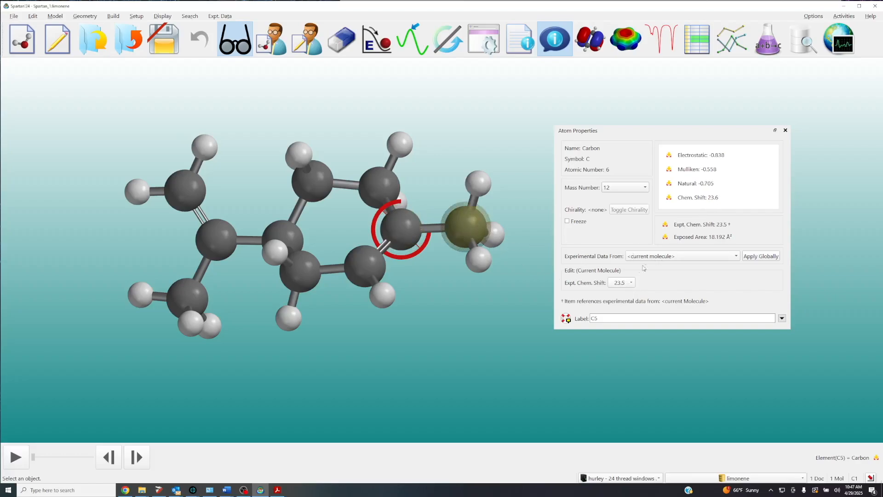
{"action": "left_click", "coordinate": [302, 276]}
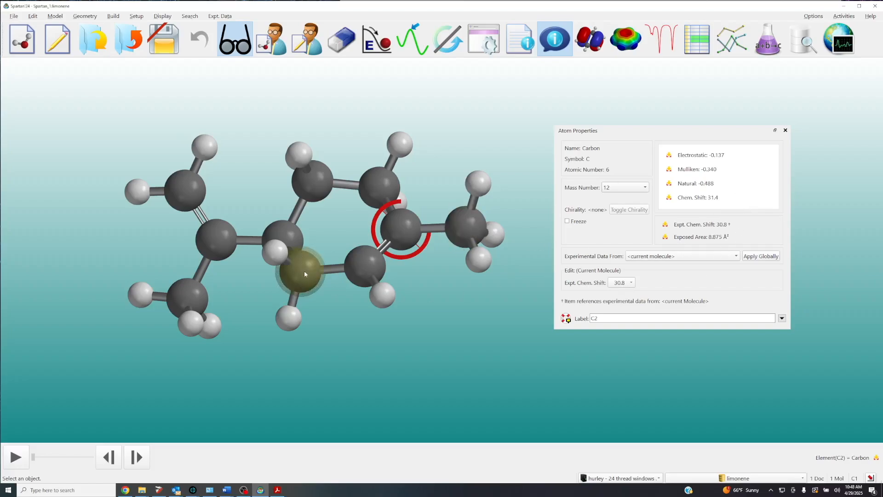
{"action": "left_click", "coordinate": [315, 289]}
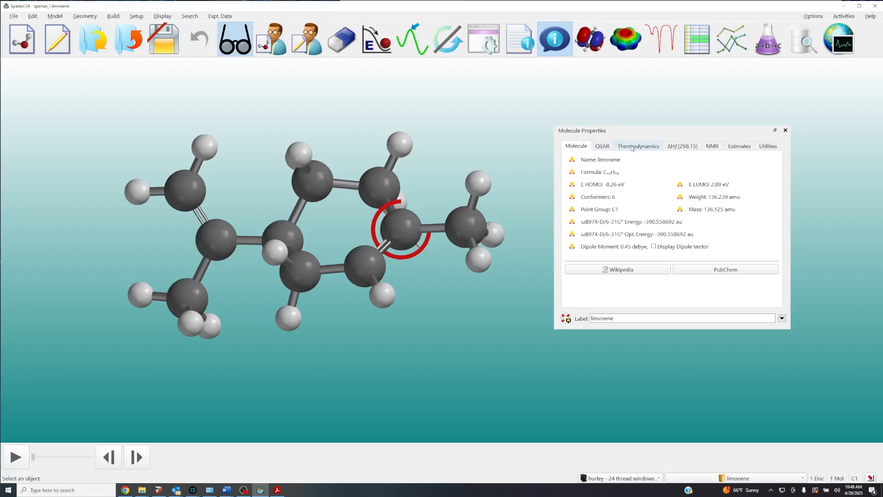
Review the mean absolute, maximum absolute and RMS errors between calculated and experimental NMR shifts, and close the molecule properties.
{"action": "left_click", "coordinate": [712, 147]}
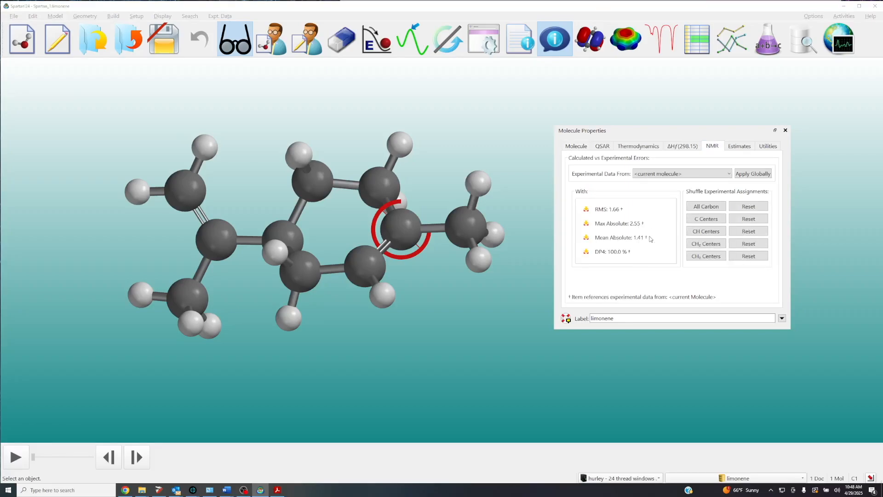
{"action": "mouse_move", "coordinate": [650, 238]}
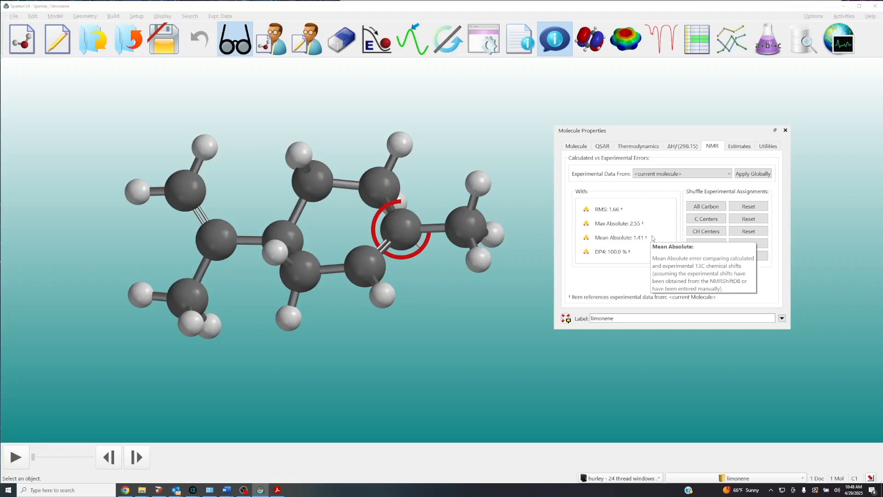
{"action": "mouse_move", "coordinate": [636, 225]}
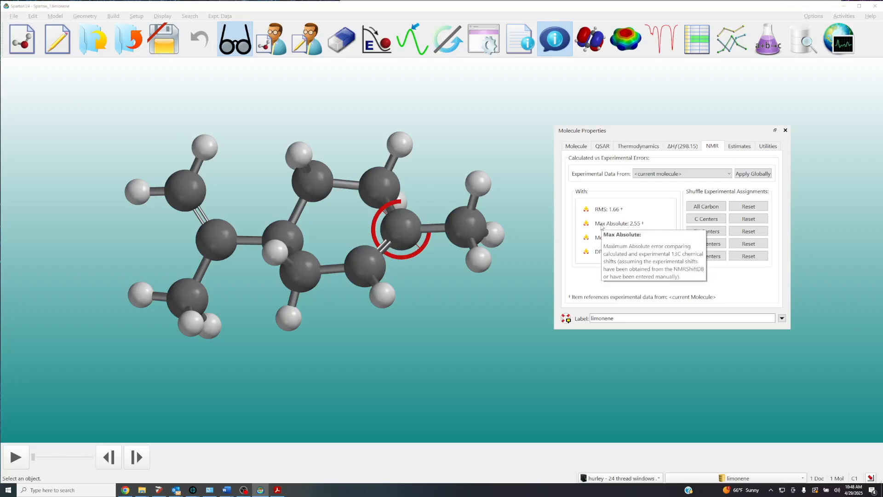
{"action": "mouse_move", "coordinate": [624, 211]}
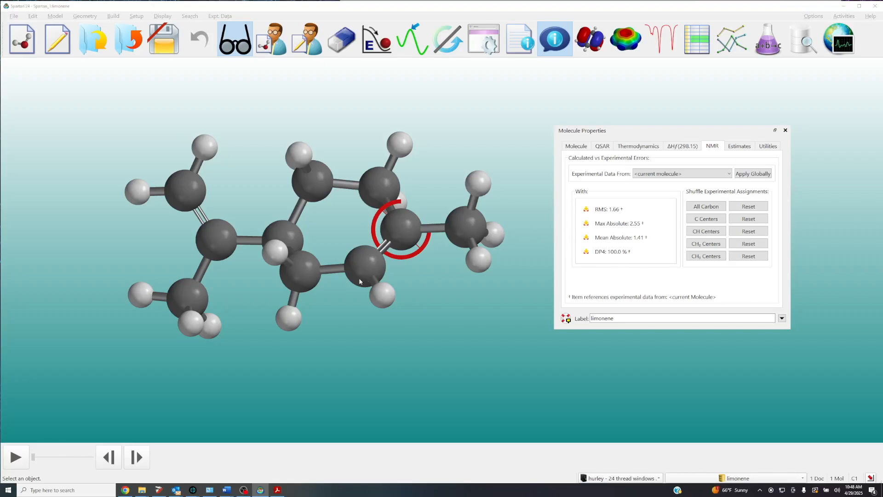
{"action": "left_click", "coordinate": [785, 131]}
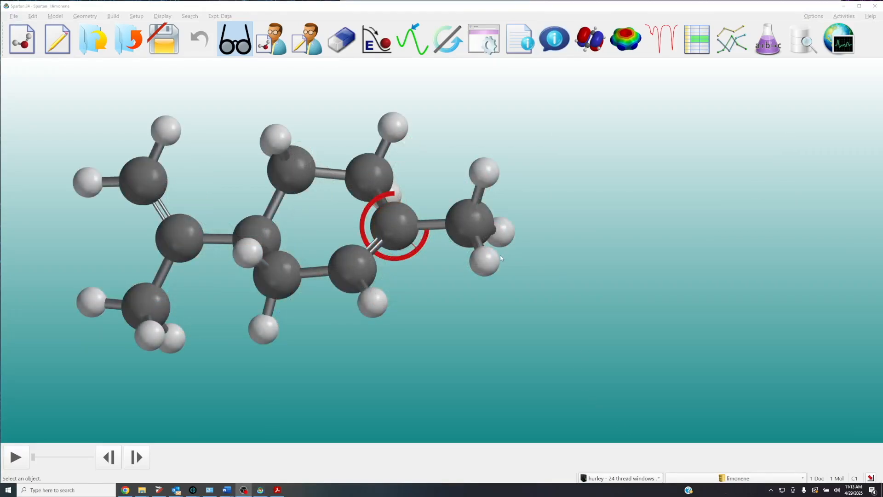
Close the limonene document without saving and switch to the Acrobat tutorial PDF with the Proton Spectrum of Indigo section.
{"action": "left_click", "coordinate": [127, 45]}
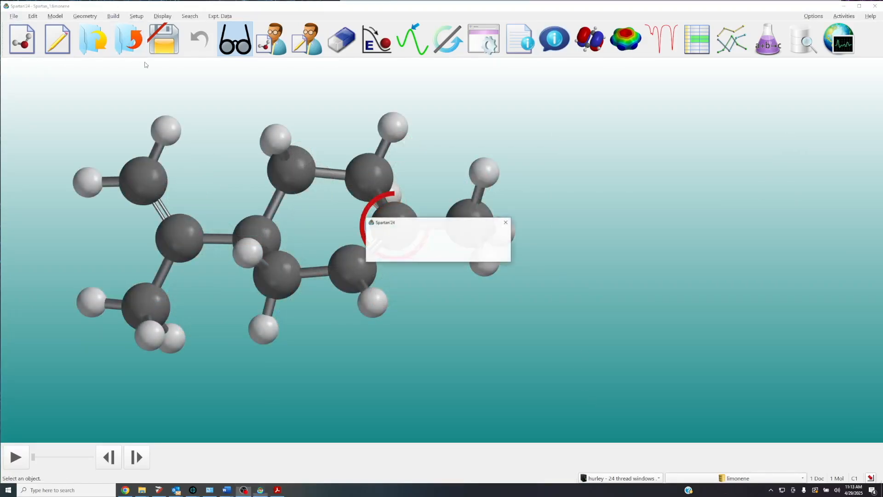
{"action": "left_click", "coordinate": [464, 254]}
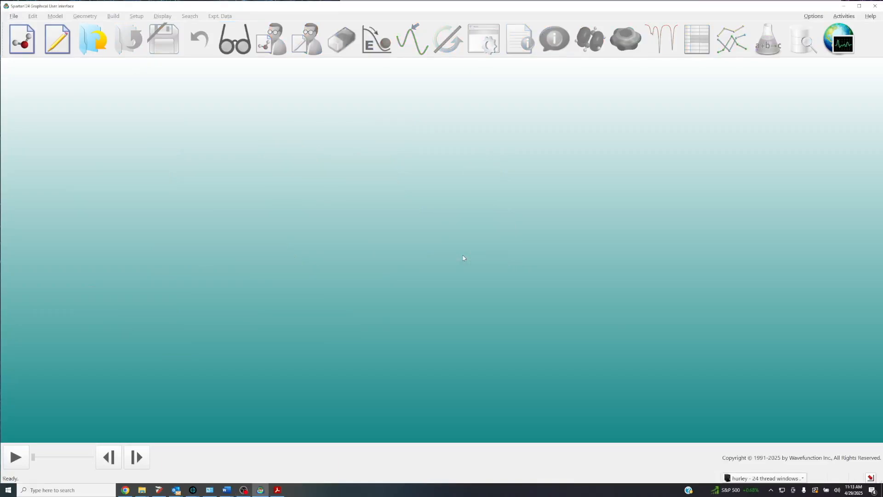
{"action": "left_click", "coordinate": [278, 489]}
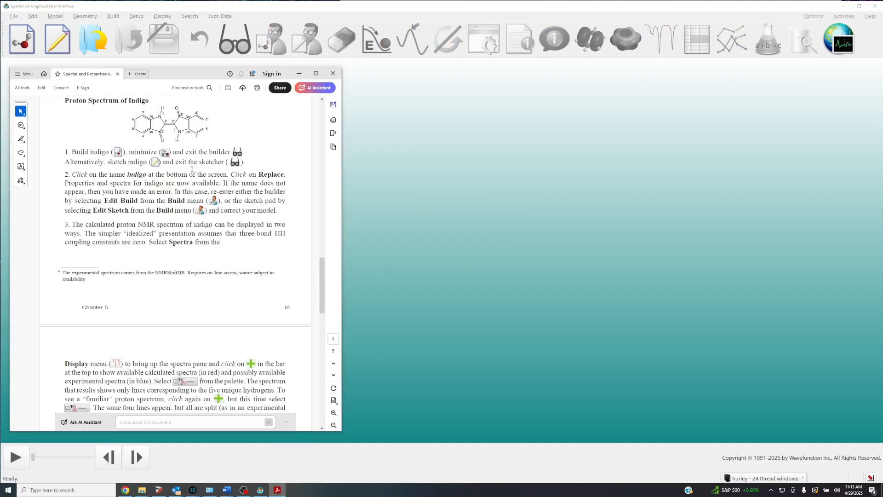
Minimize the tutorial PDF and start a new 2D sketch of two cyclopentane rings joined by a carbon-carbon double bond.
{"action": "left_click", "coordinate": [300, 73]}
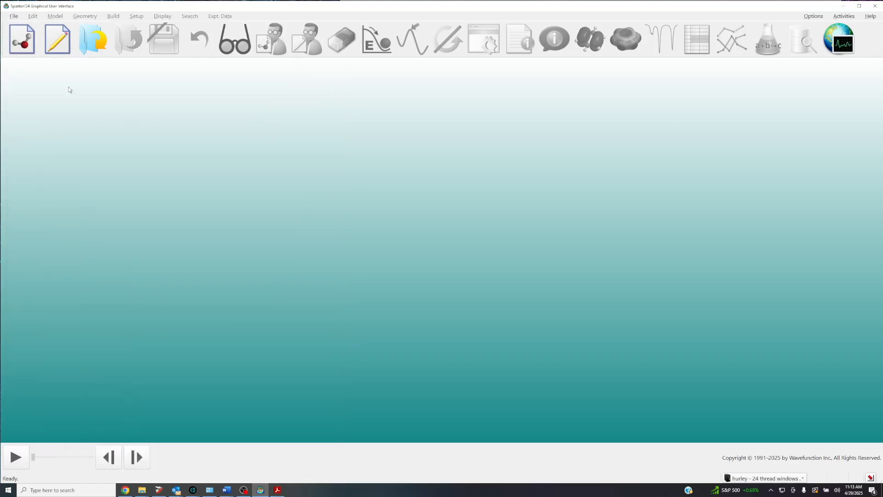
{"action": "left_click", "coordinate": [57, 39]}
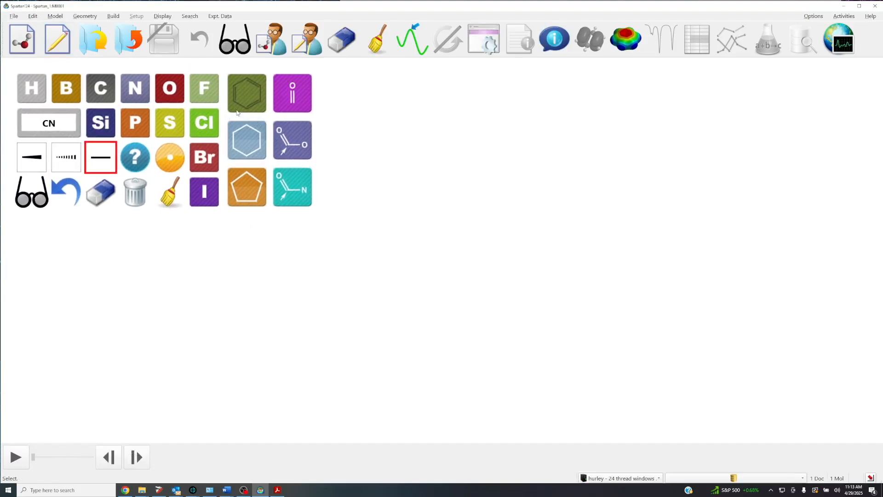
{"action": "left_click", "coordinate": [261, 191]}
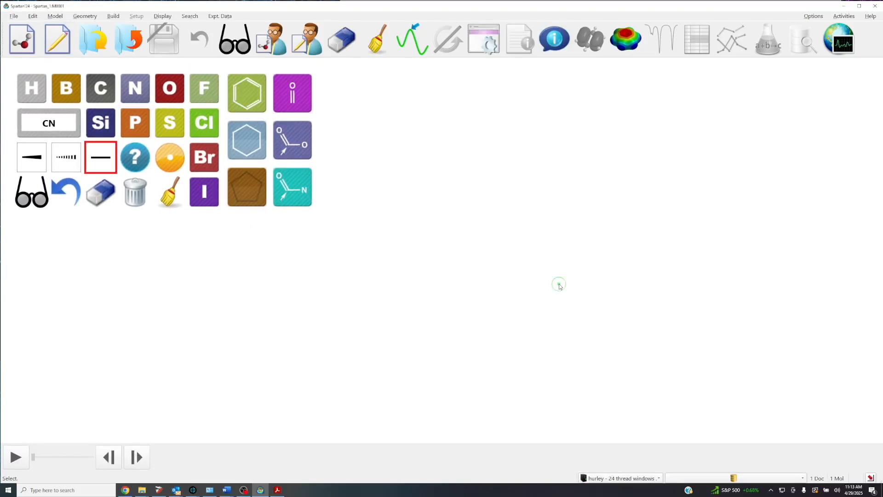
{"action": "left_click", "coordinate": [560, 286]}
{"action": "left_click", "coordinate": [509, 272]}
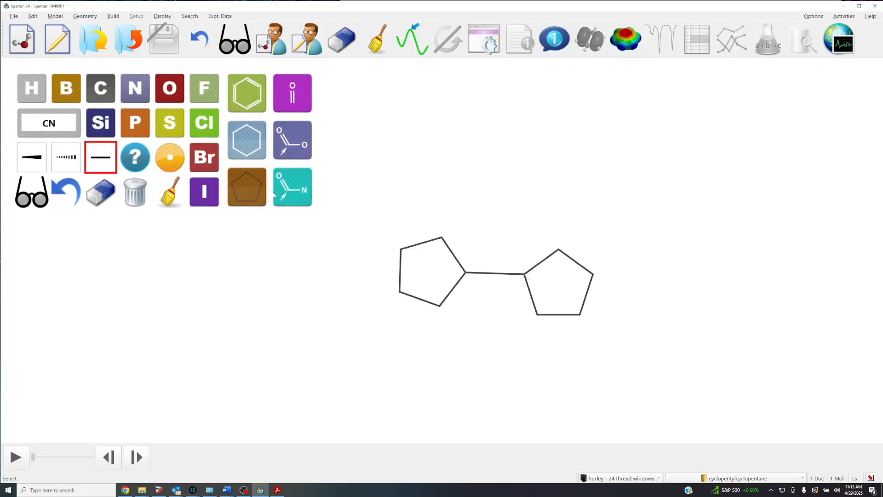
{"action": "left_click", "coordinate": [111, 92]}
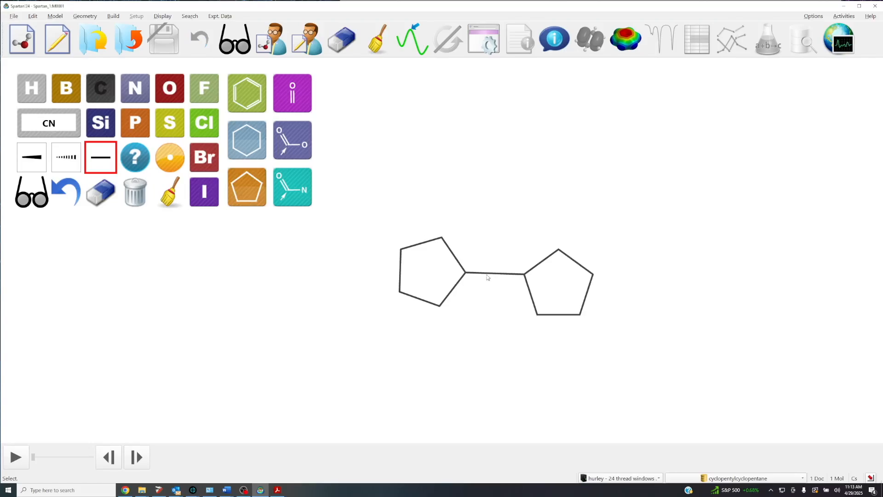
{"action": "left_click", "coordinate": [488, 276]}
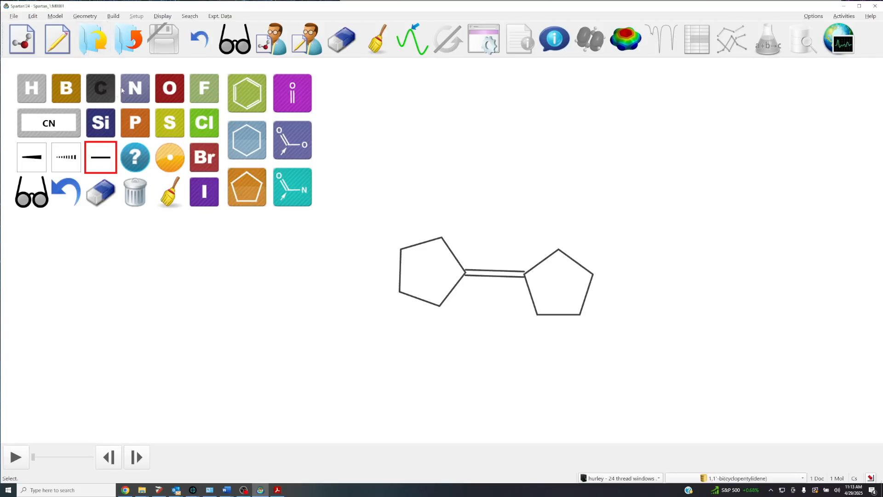
Add a double-bonded oxygen to each five-membered ring, on carbons next to the central double bond and on opposite sides.
{"action": "left_click", "coordinate": [165, 89]}
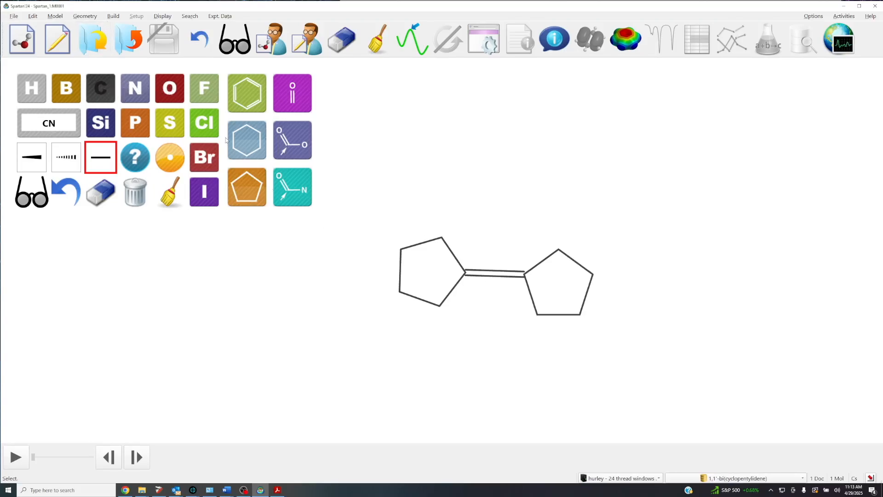
{"action": "left_click", "coordinate": [440, 308]}
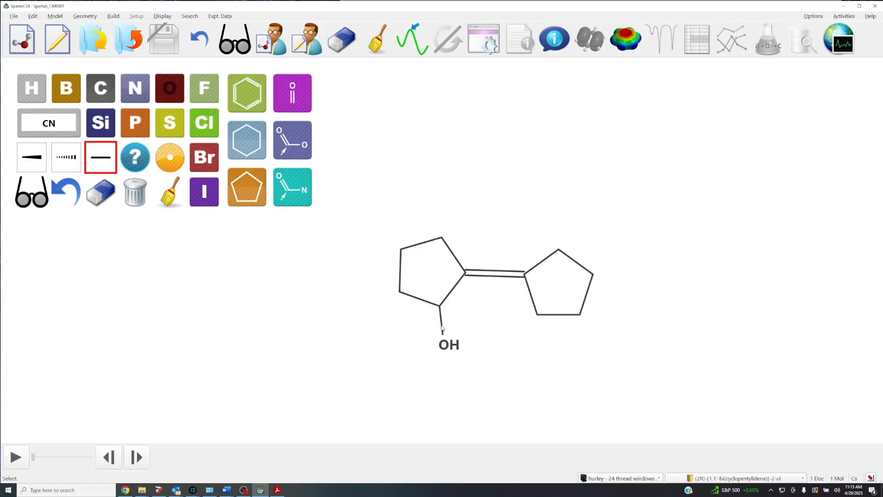
{"action": "left_click", "coordinate": [443, 329]}
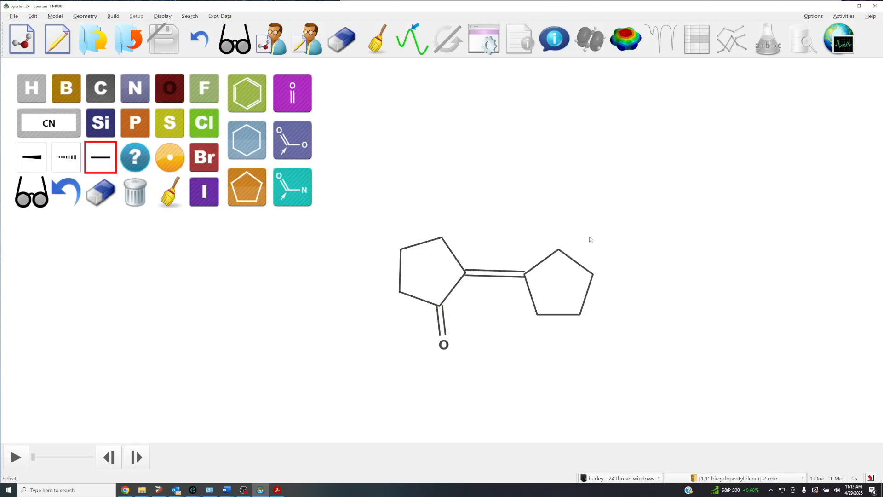
{"action": "left_click", "coordinate": [558, 251]}
{"action": "left_click", "coordinate": [557, 234]}
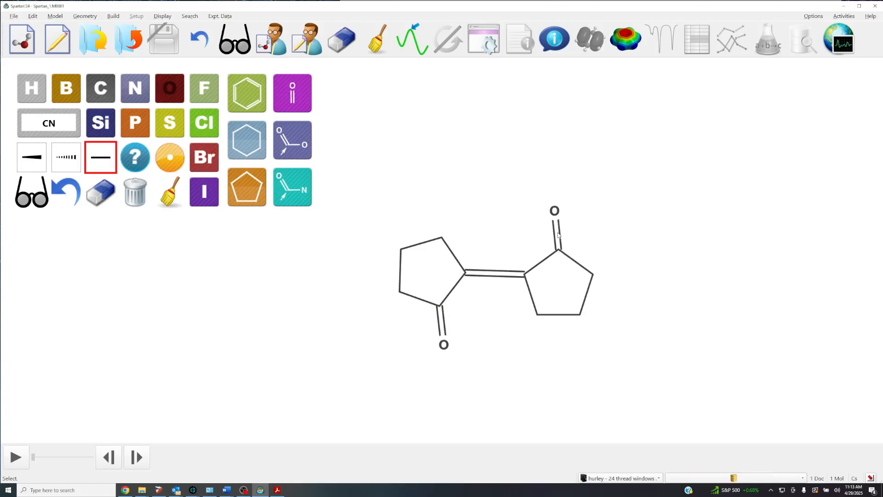
Replace the remaining ring carbon beside the central double bond with nitrogen in both five-membered rings.
{"action": "left_click", "coordinate": [127, 80]}
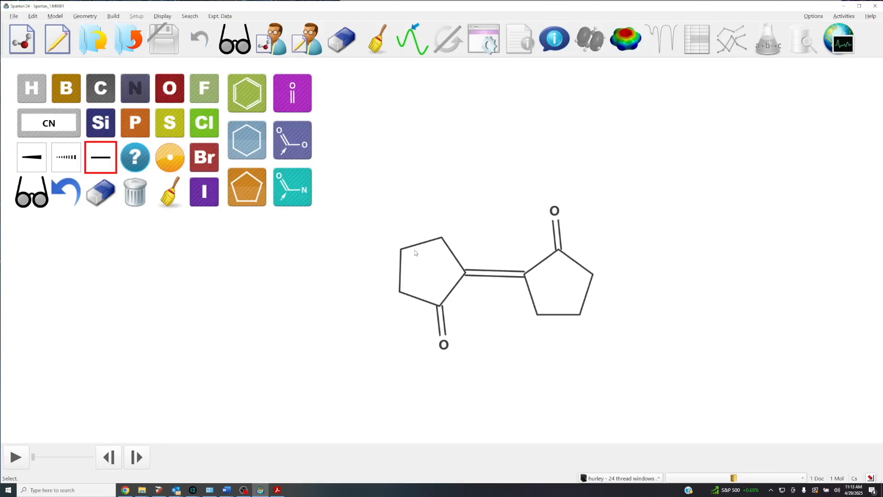
{"action": "left_click", "coordinate": [442, 238]}
{"action": "left_click", "coordinate": [536, 315]}
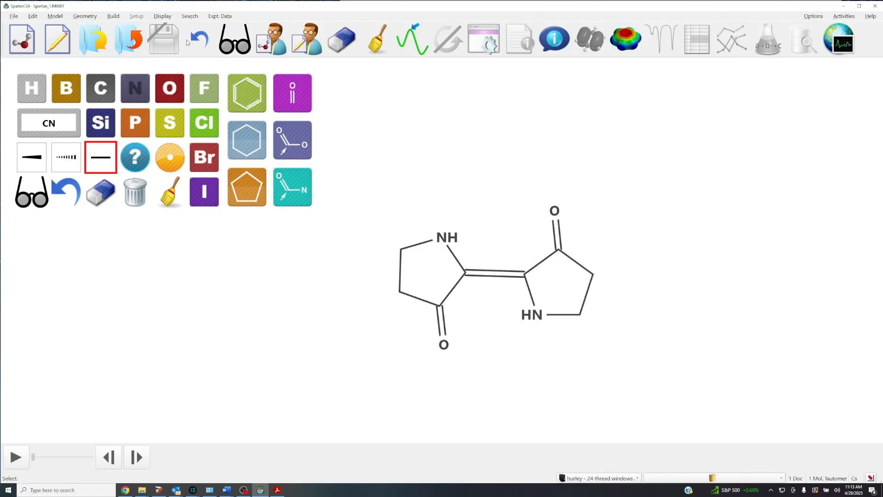
Fuse a benzene ring onto the outer bond of each five-membered ring and clean up the indigo sketch.
{"action": "left_click", "coordinate": [236, 82]}
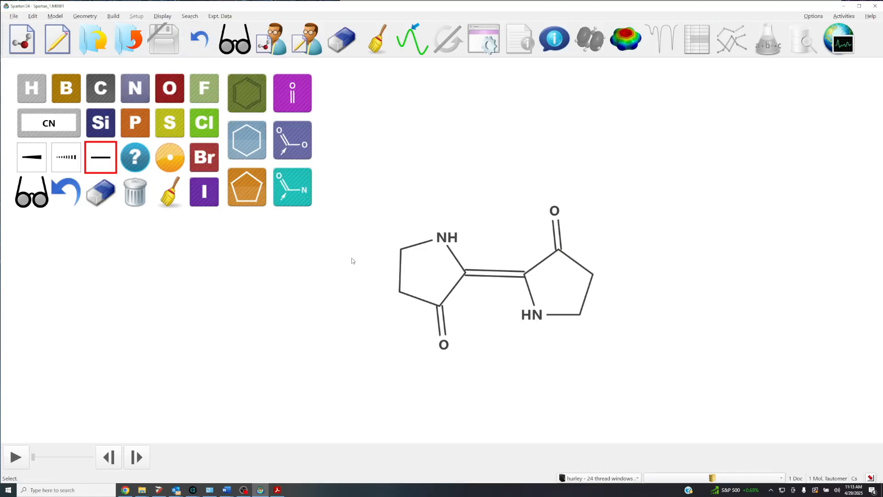
{"action": "left_click", "coordinate": [399, 279]}
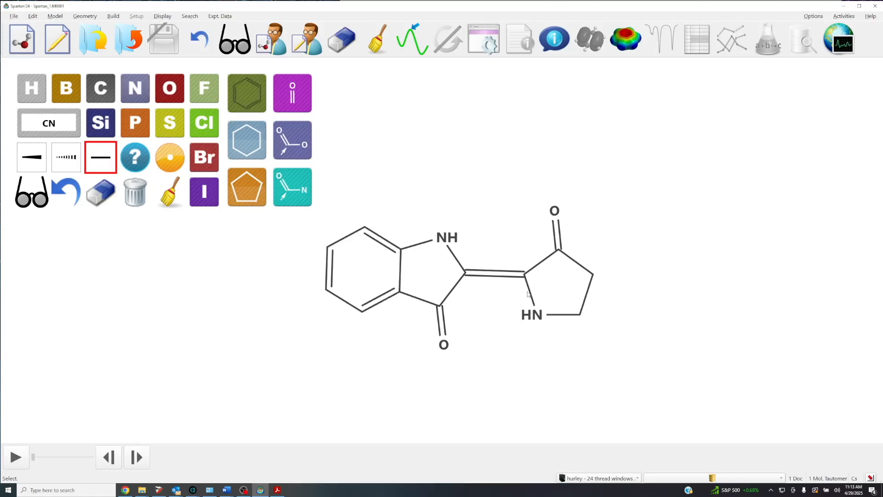
{"action": "left_click", "coordinate": [588, 299]}
{"action": "left_click", "coordinate": [170, 192]}
{"action": "scroll", "coordinate": [447, 252], "scroll_direction": "up", "scroll_amount": 3}
{"action": "mouse_move", "coordinate": [434, 243]}
{"action": "left_mouse_down"}
{"action": "mouse_move", "coordinate": [420, 272]}
{"action": "mouse_move", "coordinate": [416, 258]}
{"action": "left_mouse_up"}
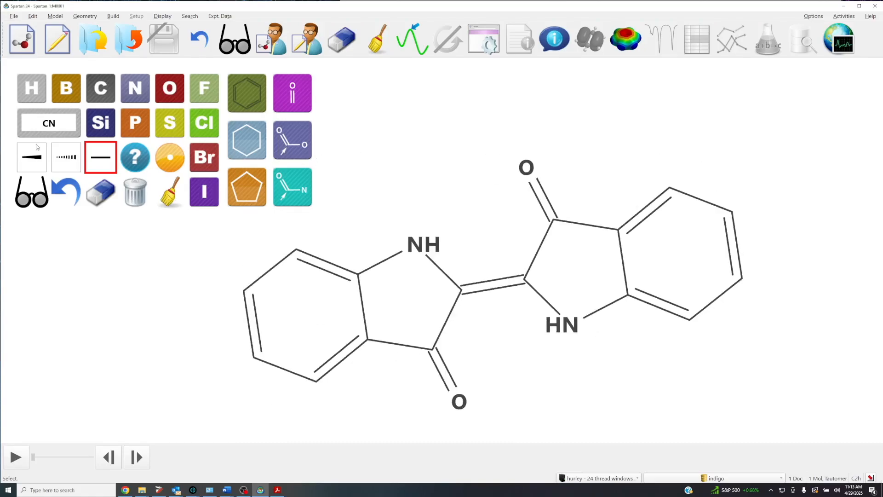
Exit the sketcher to the 3D model and replace it with the ωB97X-D/6-31G* database entry for indigo.
{"action": "left_click", "coordinate": [32, 191]}
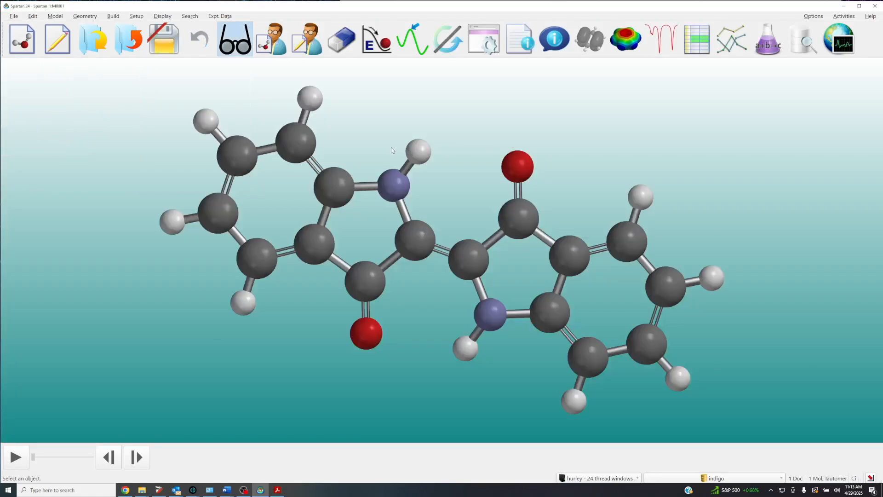
{"action": "left_click", "coordinate": [715, 479]}
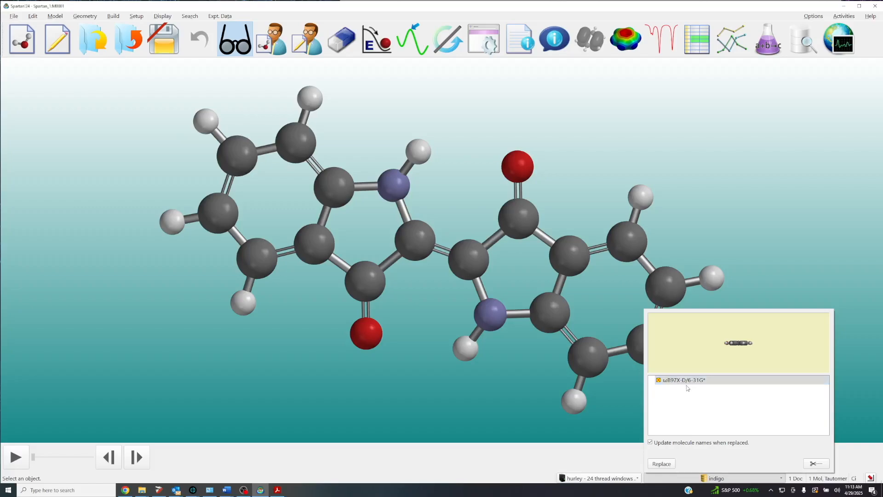
{"action": "left_click", "coordinate": [662, 464]}
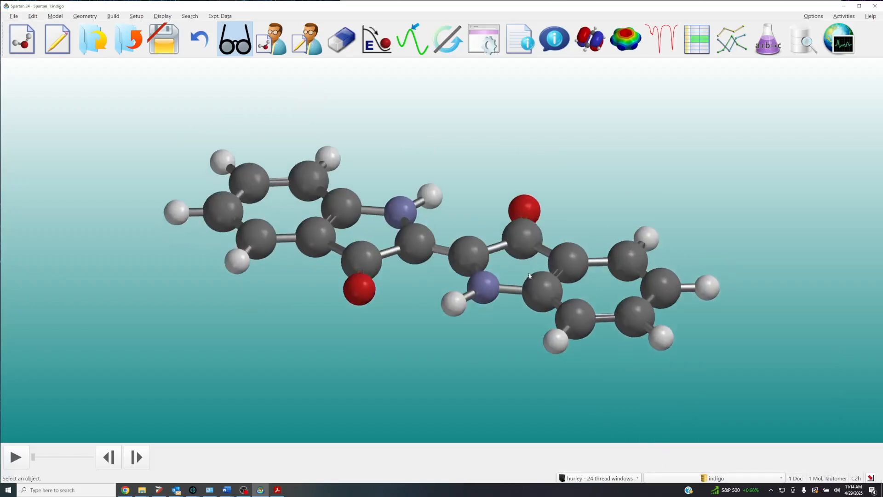
{"action": "left_click_drag", "start_coordinate": [540, 292], "coordinate": [548, 275]}
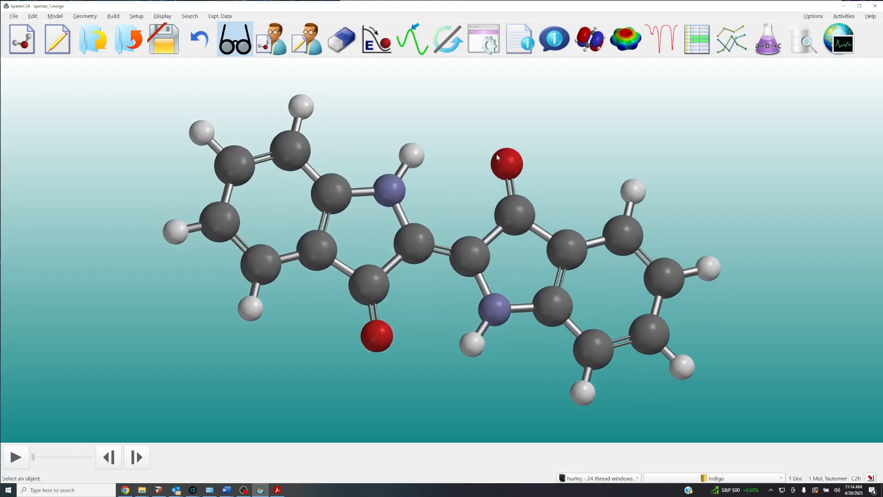
{"action": "scroll", "coordinate": [496, 155], "scroll_direction": "down", "scroll_amount": 1}
{"action": "left_click_drag", "start_coordinate": [444, 149], "coordinate": [440, 154]}
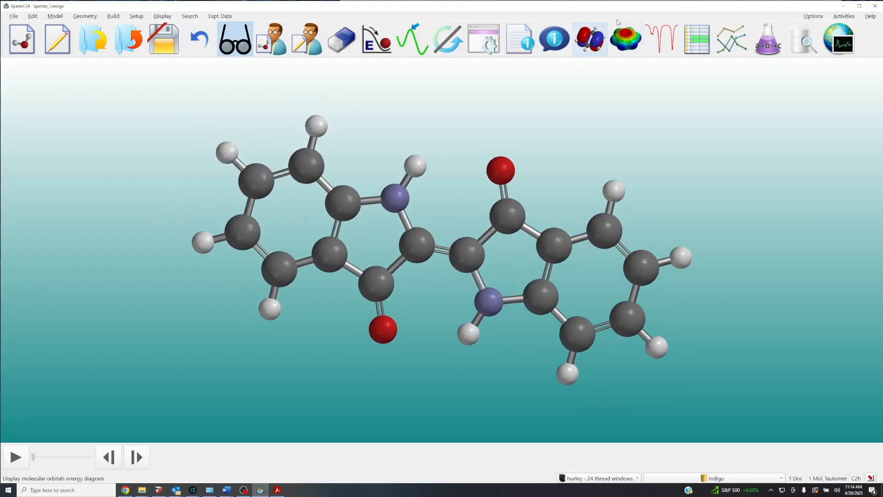
Open the spectra view and add the calculated ¹H no ³J NMR spectrum of indigo.
{"action": "left_click", "coordinate": [671, 43]}
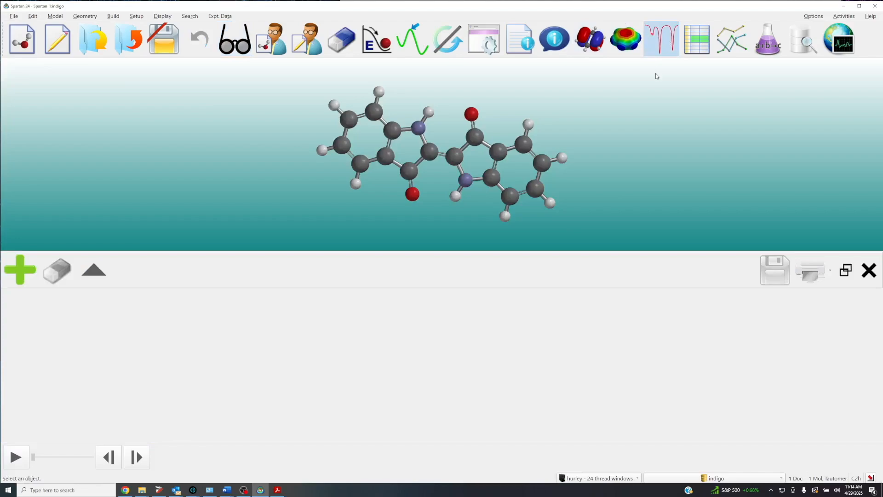
{"action": "left_click", "coordinate": [22, 274]}
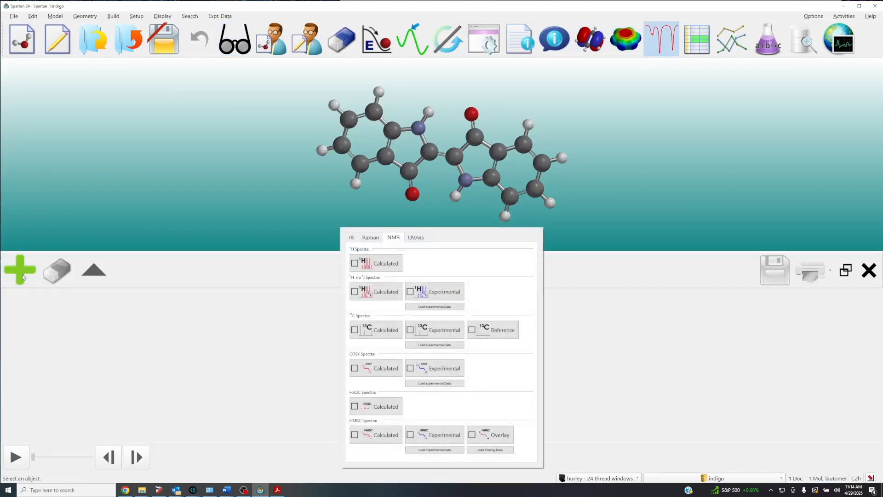
{"action": "left_click", "coordinate": [376, 295]}
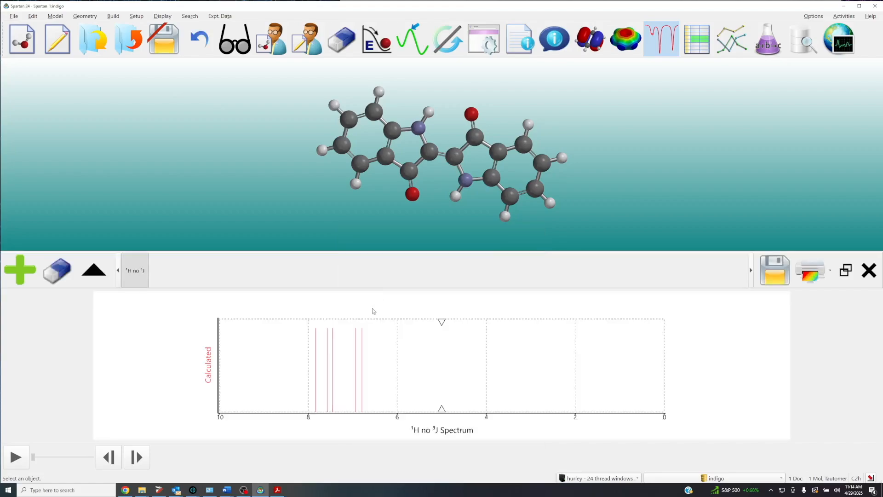
Match the three most downfield lines of the uncoupled proton spectrum to their hydrogens, and find the line of the C5 hydrogen.
{"action": "left_click", "coordinate": [316, 363]}
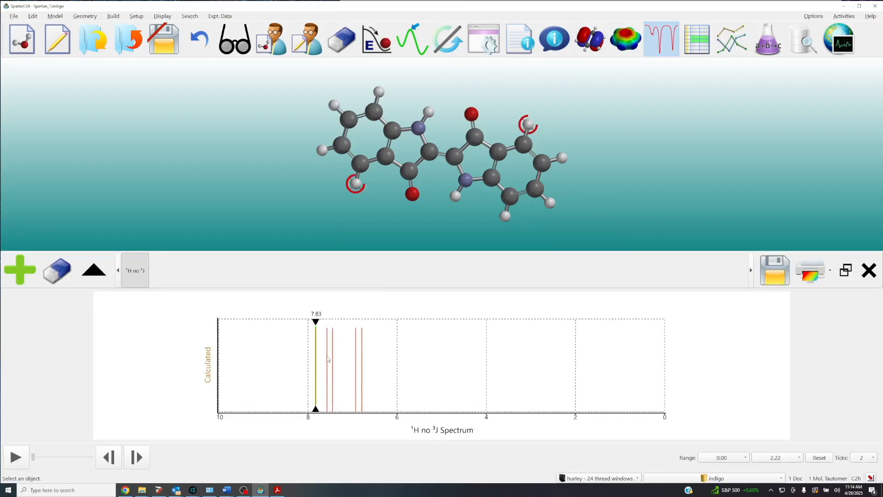
{"action": "left_click", "coordinate": [328, 359]}
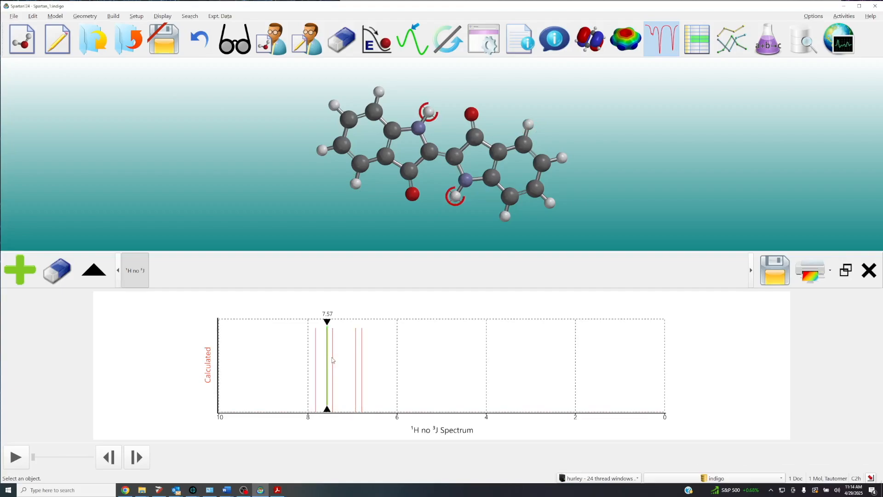
{"action": "left_click", "coordinate": [333, 359]}
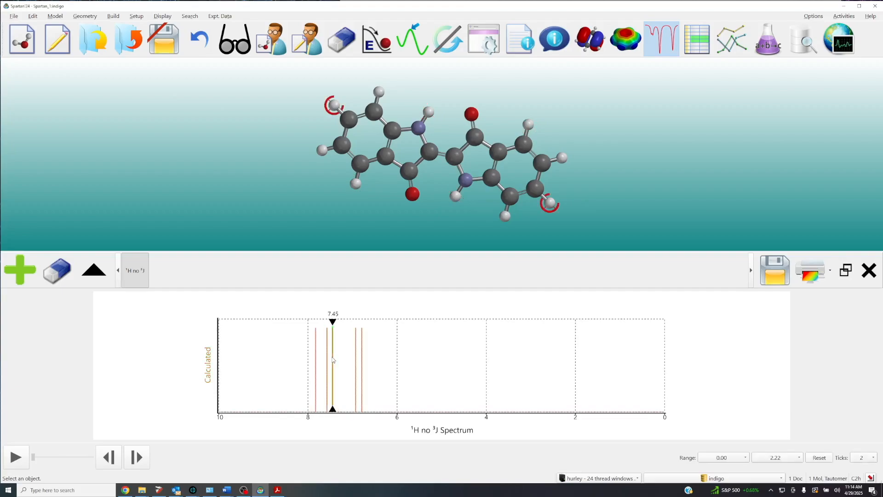
{"action": "left_click", "coordinate": [322, 151]}
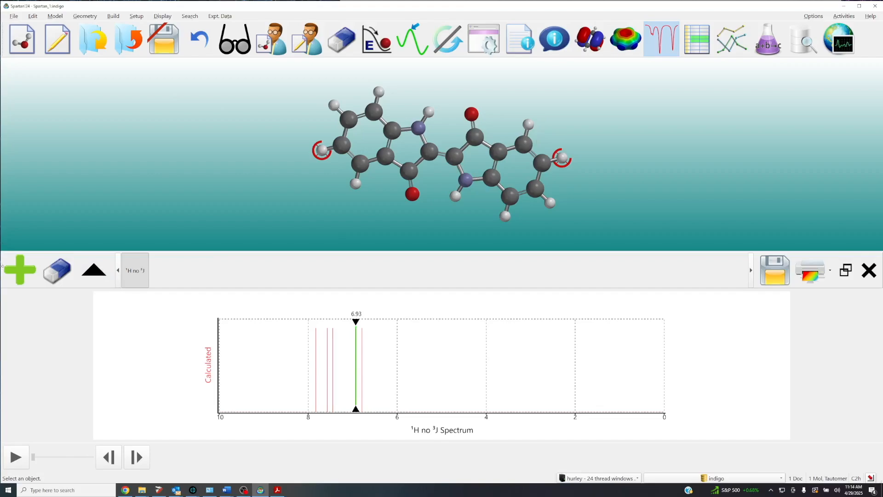
Add the calculated ¹H NMR spectrum that includes the three-bond HH coupling.
{"action": "left_click", "coordinate": [15, 276]}
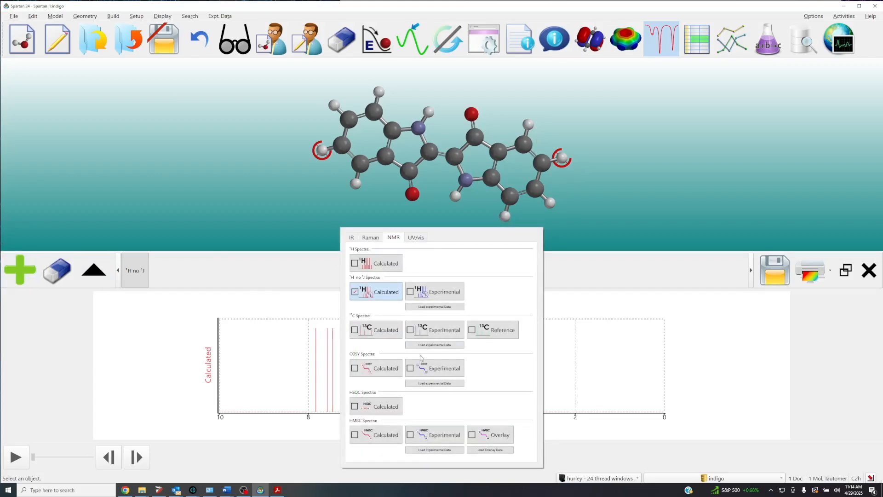
{"action": "left_click", "coordinate": [377, 264]}
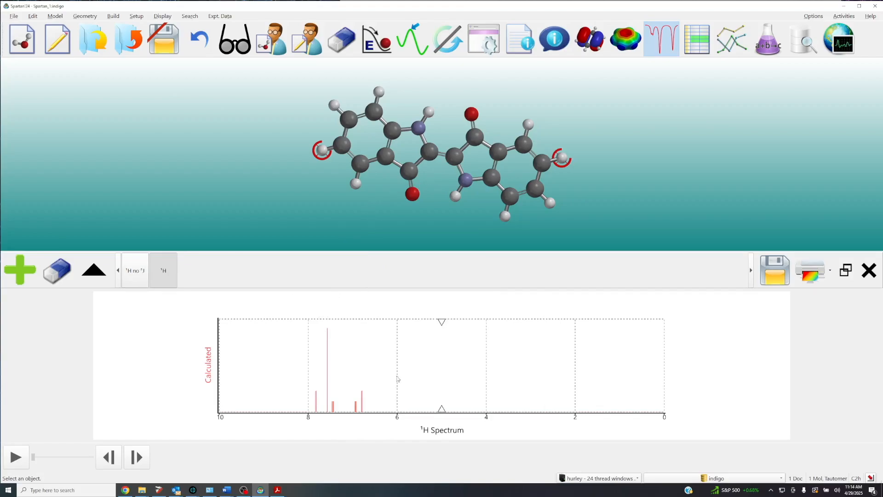
Match the two most upfield multiplets and the most downfield doublet of the coupled proton spectrum to their hydrogens.
{"action": "left_click_drag", "start_coordinate": [379, 351], "coordinate": [434, 353]}
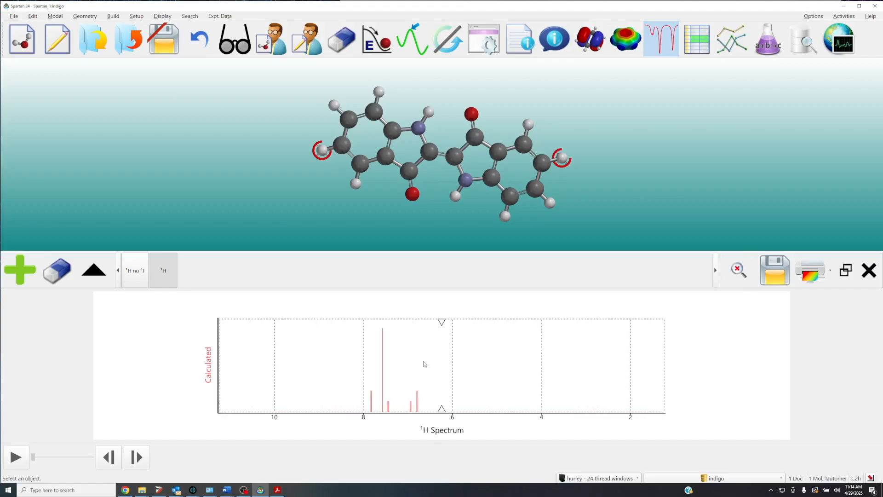
{"action": "scroll", "coordinate": [423, 366], "scroll_direction": "up", "scroll_amount": 5}
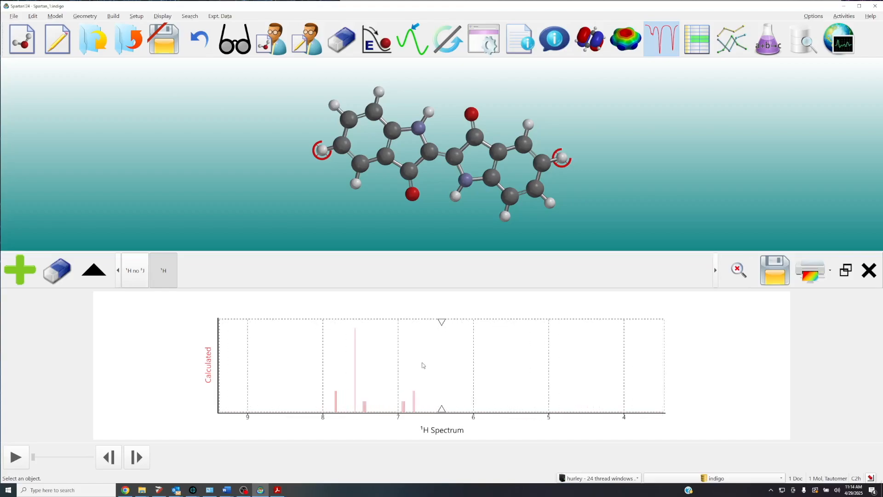
{"action": "scroll", "coordinate": [423, 366], "scroll_direction": "up", "scroll_amount": 1}
{"action": "scroll", "coordinate": [455, 365], "scroll_direction": "up", "scroll_amount": 1}
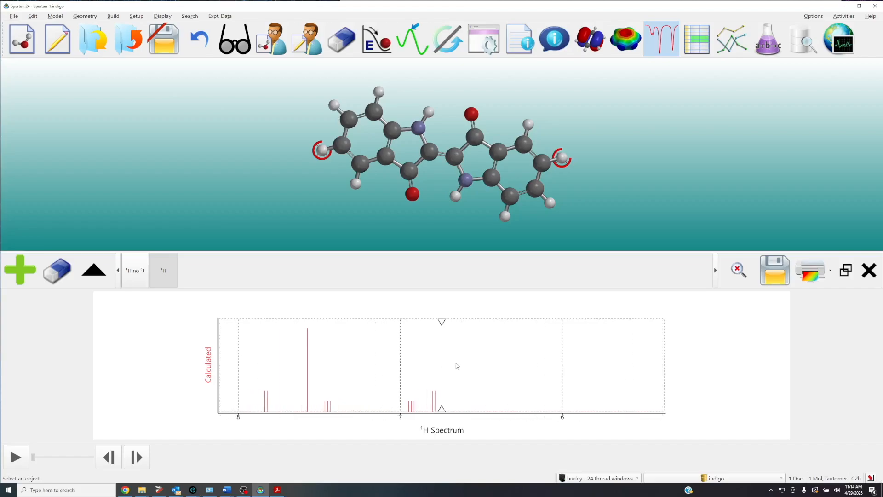
{"action": "left_click_drag", "start_coordinate": [456, 366], "coordinate": [439, 366]}
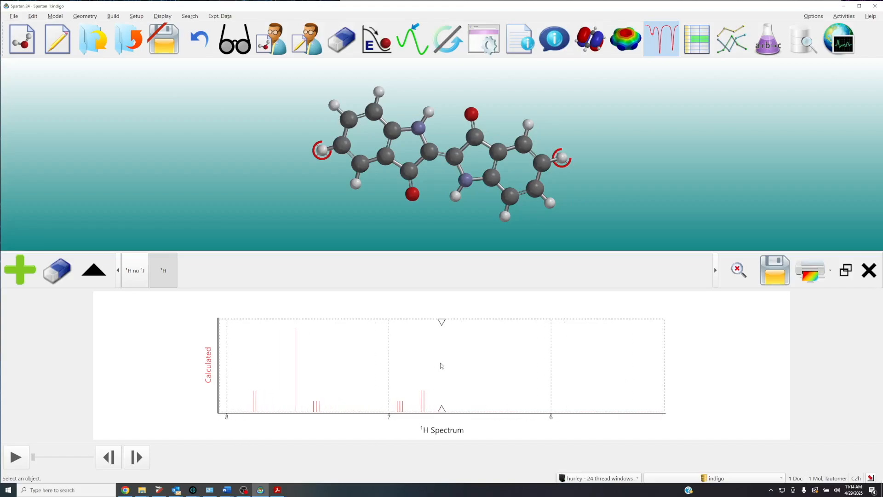
{"action": "left_click", "coordinate": [424, 406]}
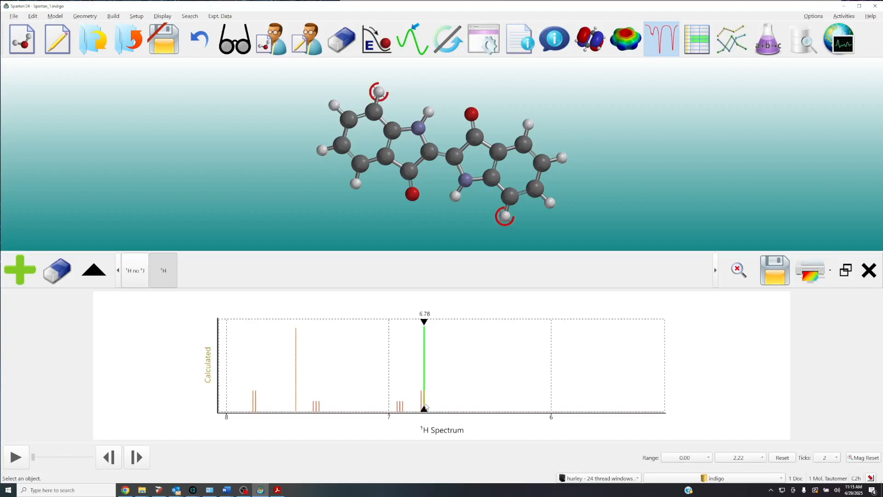
{"action": "left_click", "coordinate": [399, 409]}
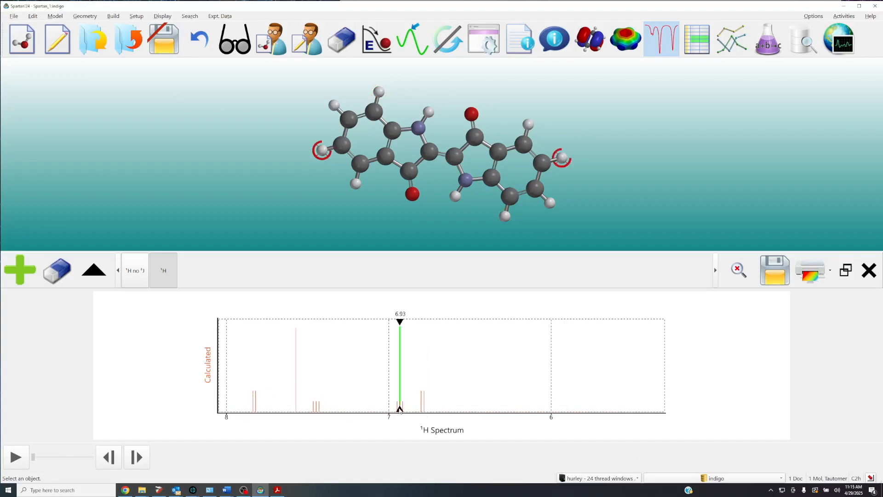
{"action": "left_click", "coordinate": [256, 404]}
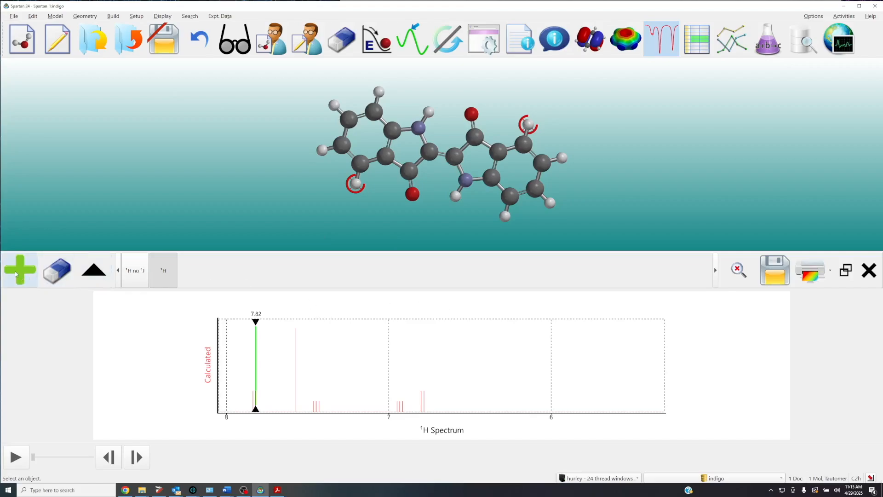
Delete both calculated proton spectra of indigo and close the spectra pane.
{"action": "left_click", "coordinate": [52, 282]}
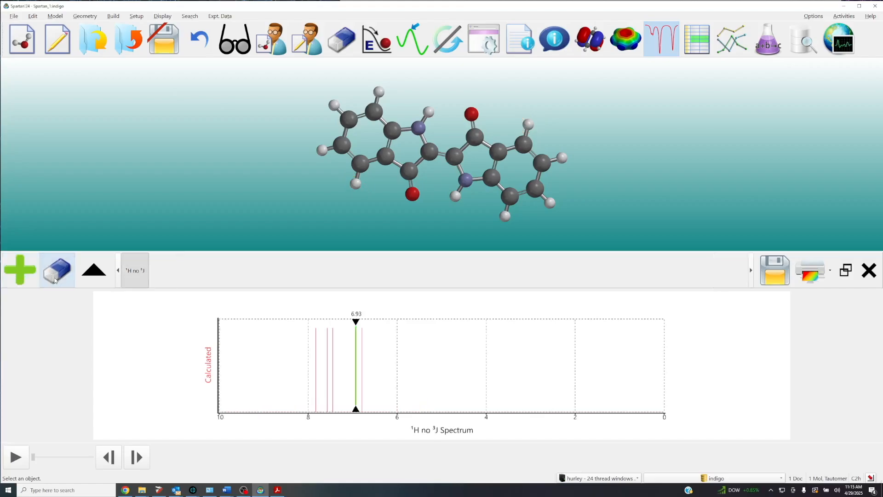
{"action": "left_click", "coordinate": [53, 281]}
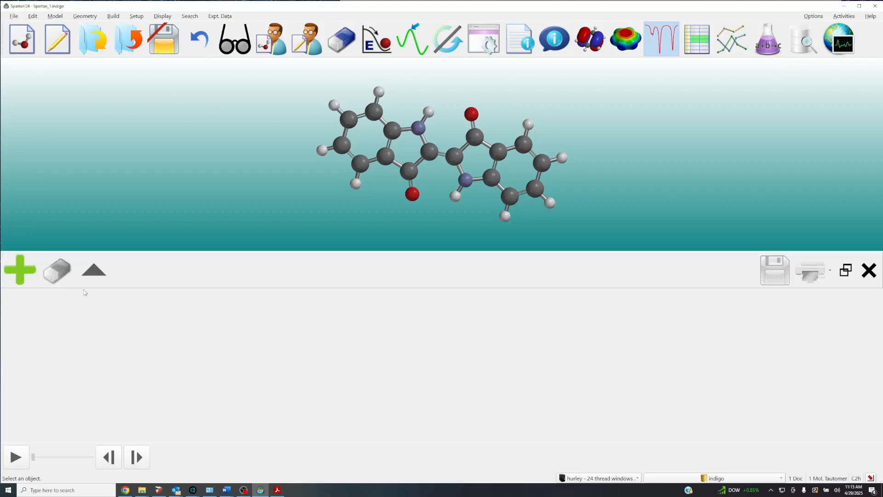
{"action": "left_click", "coordinate": [869, 270]}
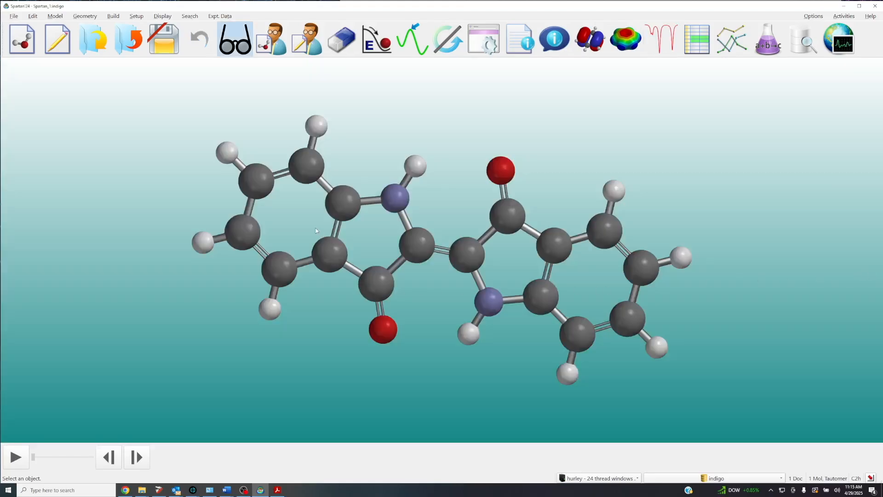
{"action": "mouse_move", "coordinate": [253, 201]}
{"action": "left_mouse_down"}
{"action": "mouse_move", "coordinate": [253, 210]}
{"action": "mouse_move", "coordinate": [253, 198]}
{"action": "left_mouse_up"}
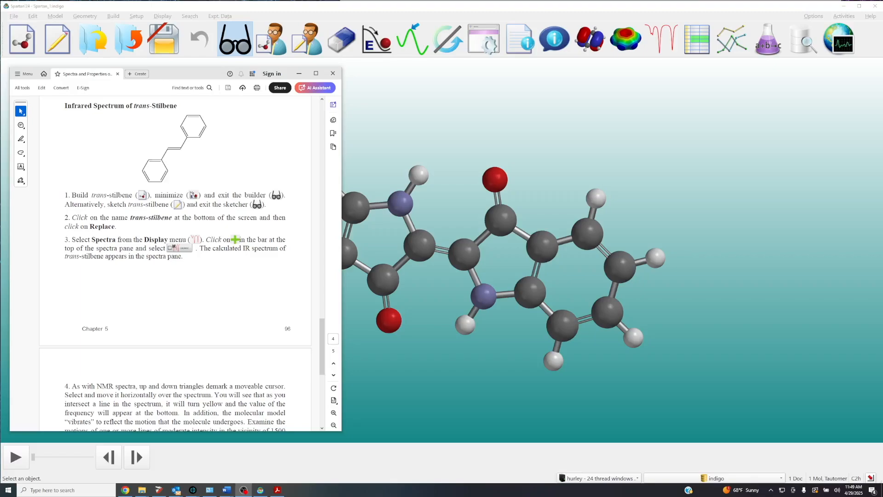
Close the indigo document without saving its changes and start a new 2D sketch.
{"action": "left_click", "coordinate": [132, 44]}
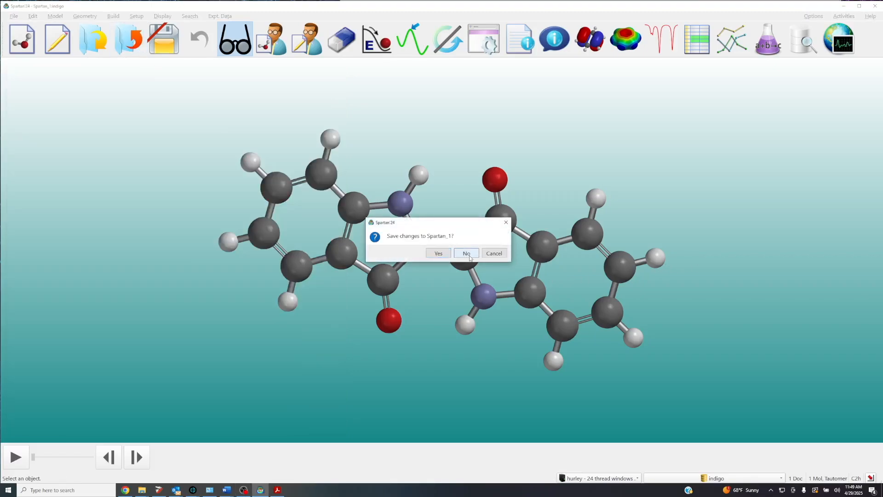
{"action": "left_click", "coordinate": [470, 257]}
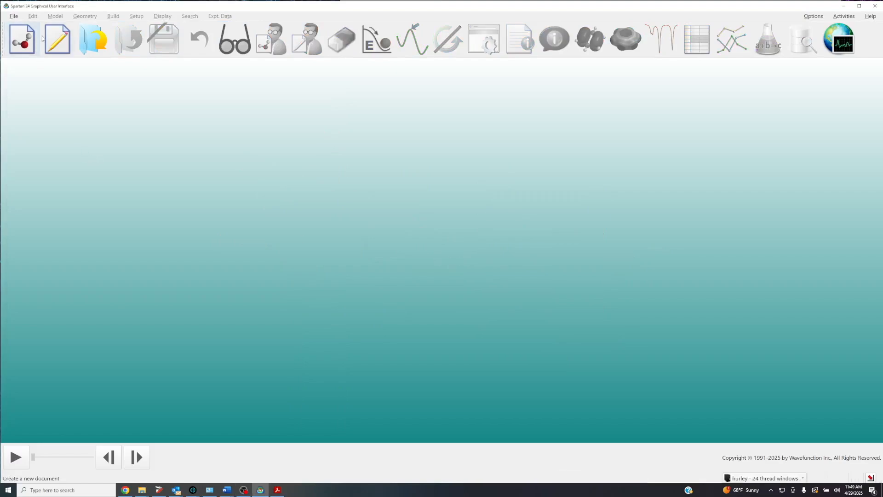
{"action": "left_click", "coordinate": [58, 39]}
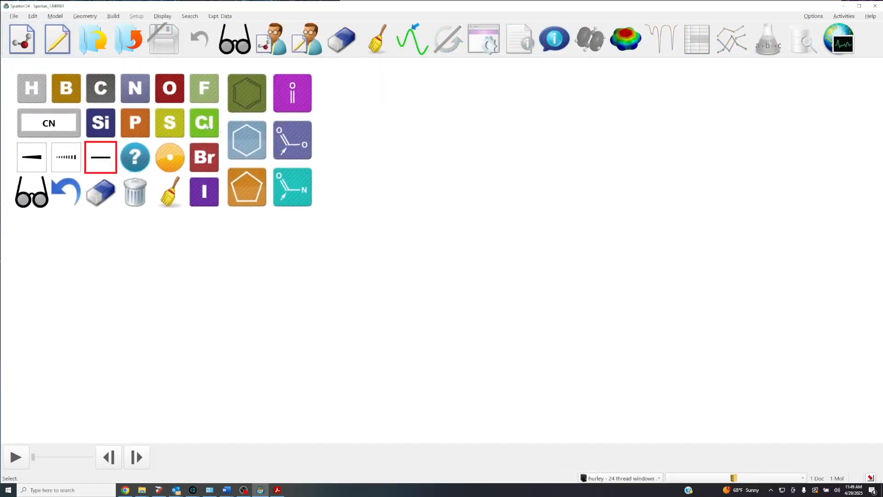
Sketch trans-stilbene as a carbon-carbon double bond with a benzene ring on each end in trans arrangement, and clean up the drawing.
{"action": "left_click", "coordinate": [104, 93]}
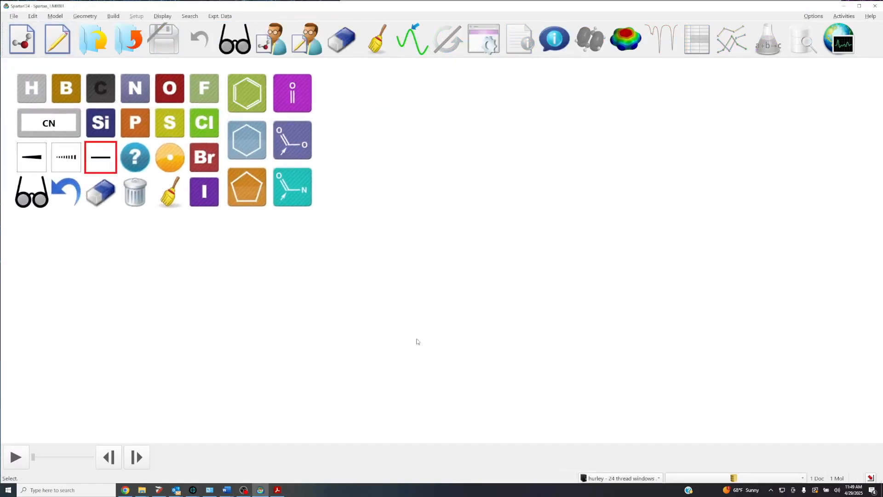
{"action": "left_click_drag", "start_coordinate": [397, 297], "coordinate": [555, 296]}
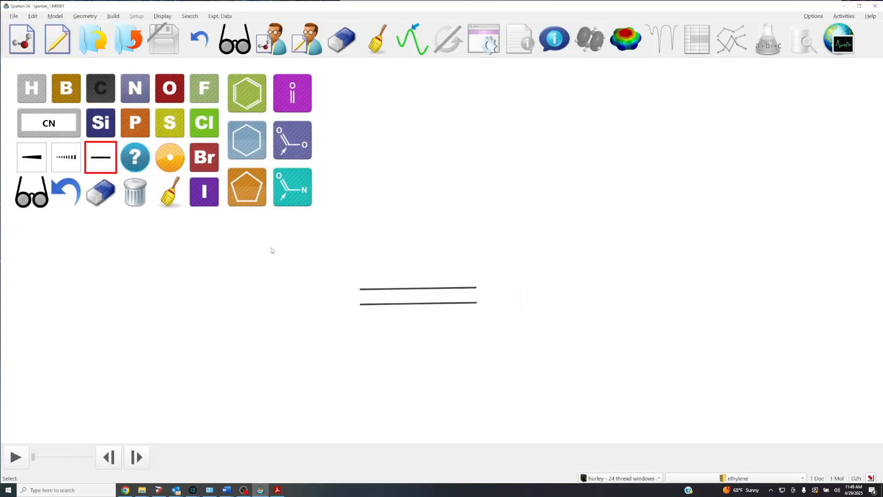
{"action": "left_click", "coordinate": [252, 109]}
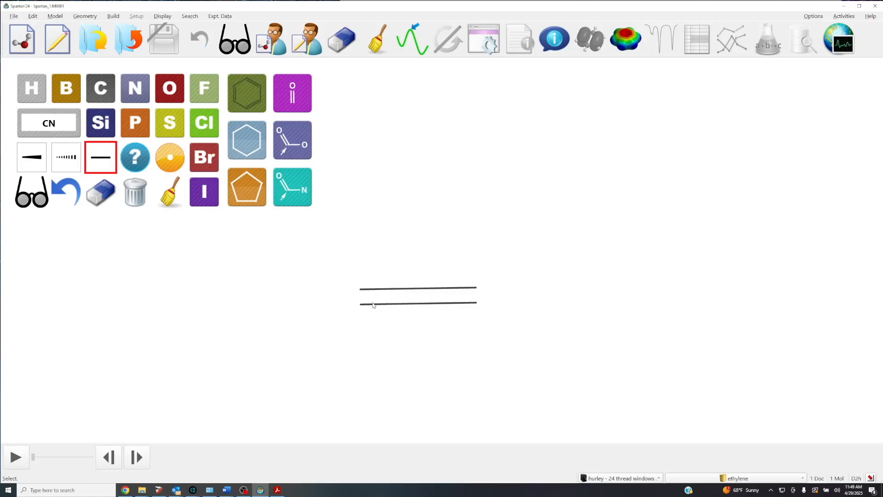
{"action": "left_click", "coordinate": [337, 318]}
{"action": "left_click", "coordinate": [479, 289]}
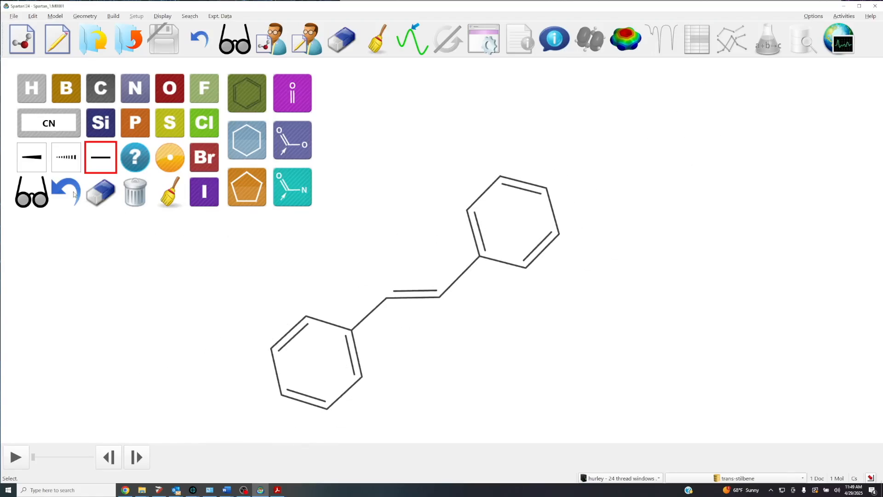
{"action": "left_click", "coordinate": [170, 193]}
{"action": "scroll", "coordinate": [558, 337], "scroll_direction": "down", "scroll_amount": 3}
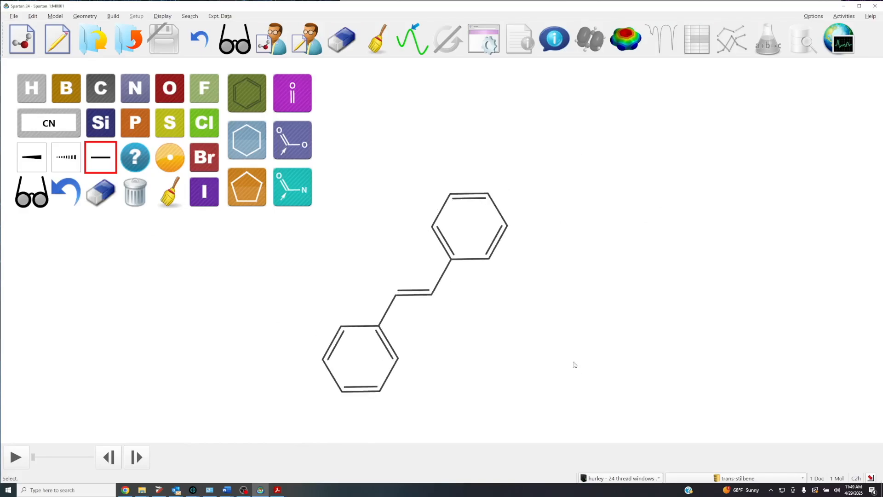
{"action": "right_click_drag", "start_coordinate": [585, 360], "coordinate": [601, 336]}
Exit the sketcher to the 3D model and replace it with the ωB97X-D/6-31G* database entry for trans-stilbene.
{"action": "left_click", "coordinate": [37, 201]}
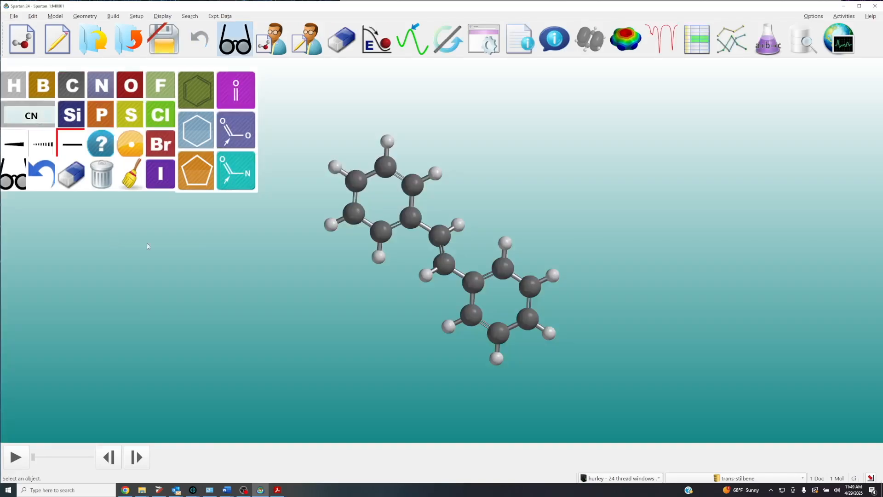
{"action": "scroll", "coordinate": [338, 255], "scroll_direction": "up", "scroll_amount": 5}
{"action": "left_click_drag", "start_coordinate": [341, 271], "coordinate": [392, 304]}
{"action": "left_click", "coordinate": [703, 479]}
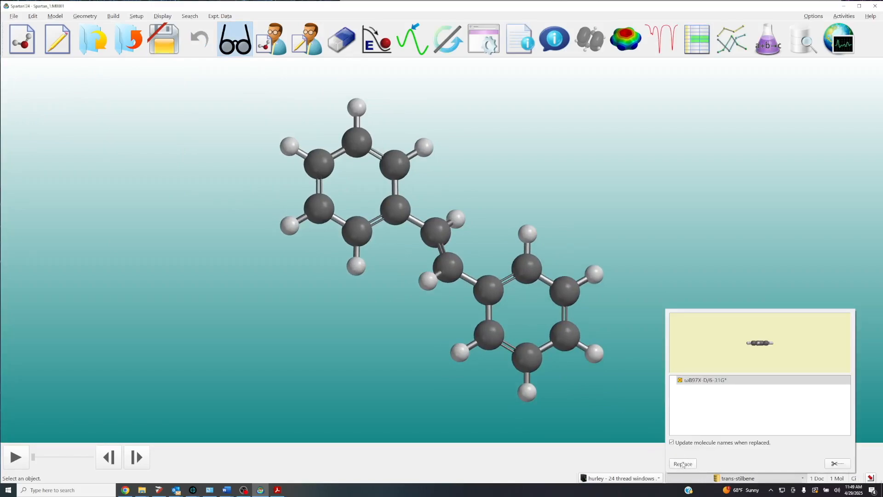
{"action": "left_click", "coordinate": [683, 464]}
{"action": "left_click_drag", "start_coordinate": [515, 310], "coordinate": [502, 357]}
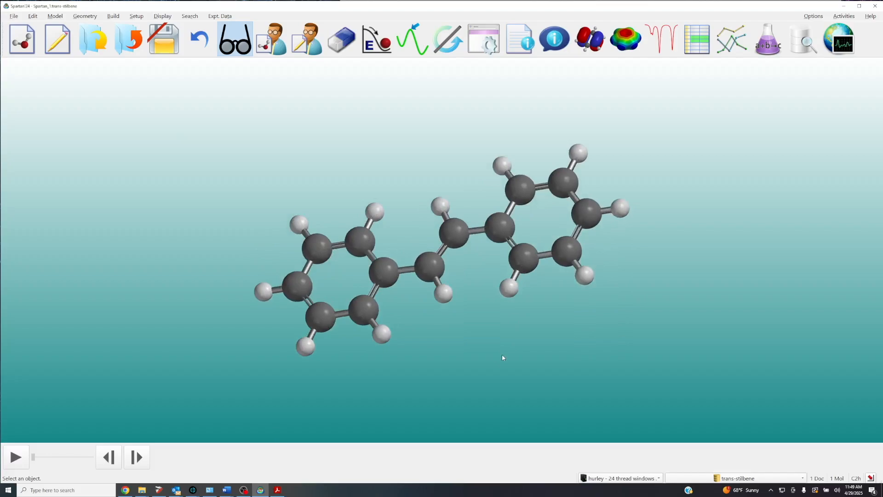
{"action": "scroll", "coordinate": [503, 357], "scroll_direction": "up", "scroll_amount": 4}
{"action": "scroll", "coordinate": [490, 345], "scroll_direction": "down", "scroll_amount": 3}
{"action": "left_click_drag", "start_coordinate": [490, 346], "coordinate": [501, 366]}
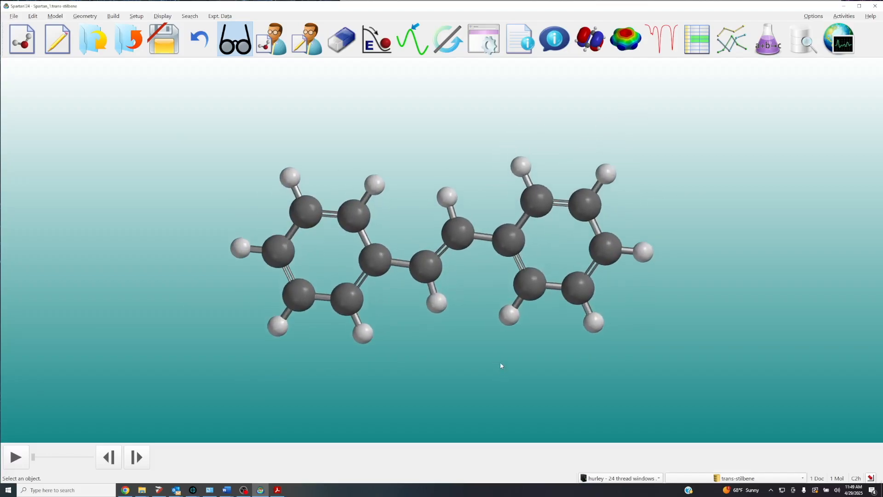
Open the spectra view and add the calculated IR spectrum of trans-stilbene.
{"action": "left_click", "coordinate": [656, 48]}
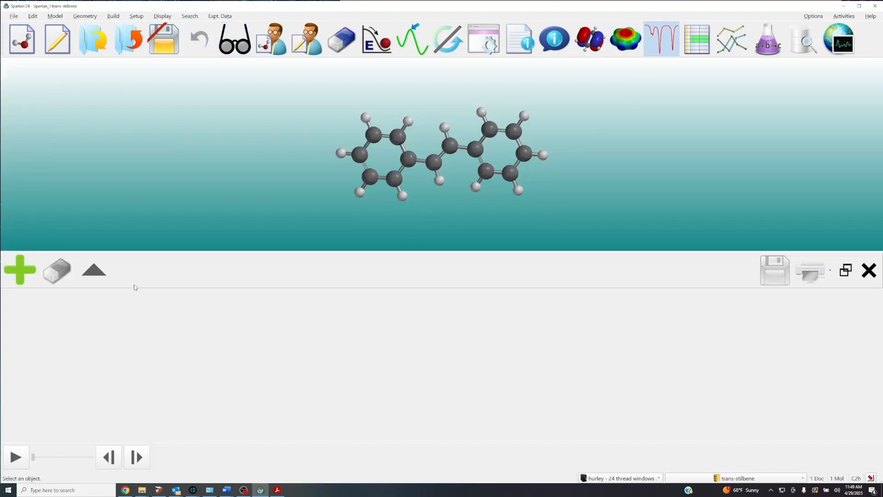
{"action": "left_click", "coordinate": [8, 277]}
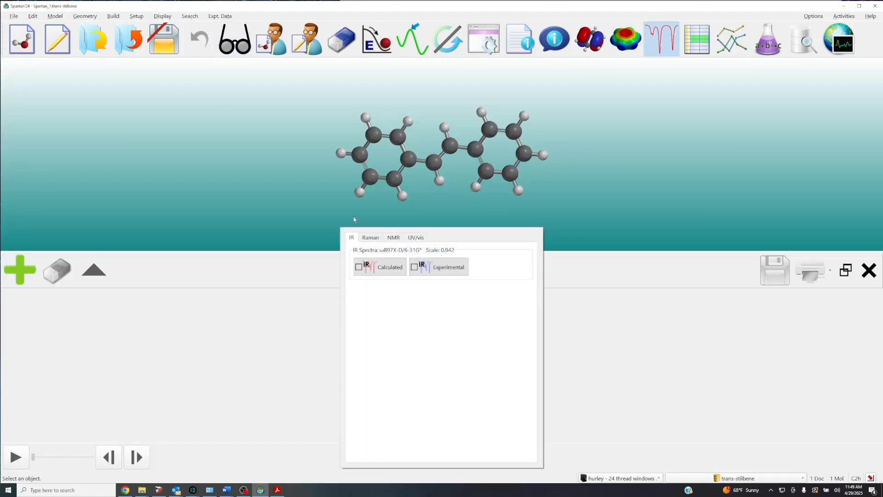
{"action": "left_click", "coordinate": [383, 268]}
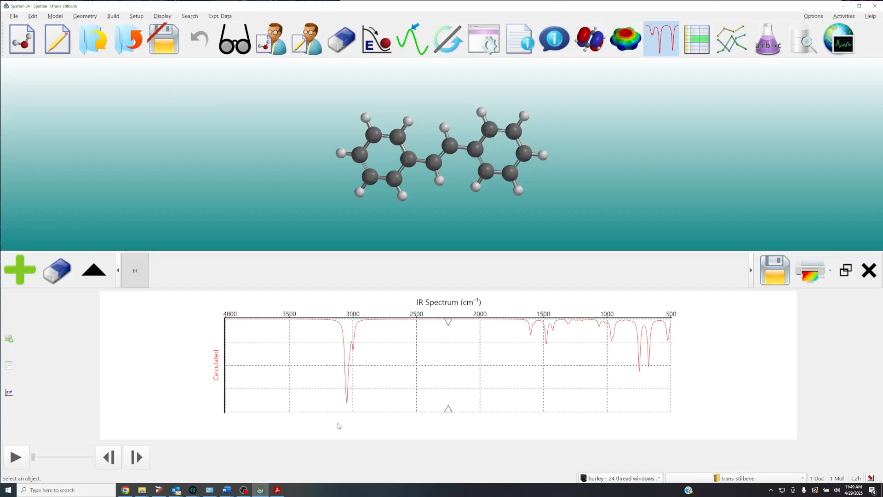
Examine the vibrations of the strongest IR line near 3000 cm⁻¹ and of the moderate lines near 1600 and 1500 cm⁻¹.
{"action": "left_click", "coordinate": [348, 402]}
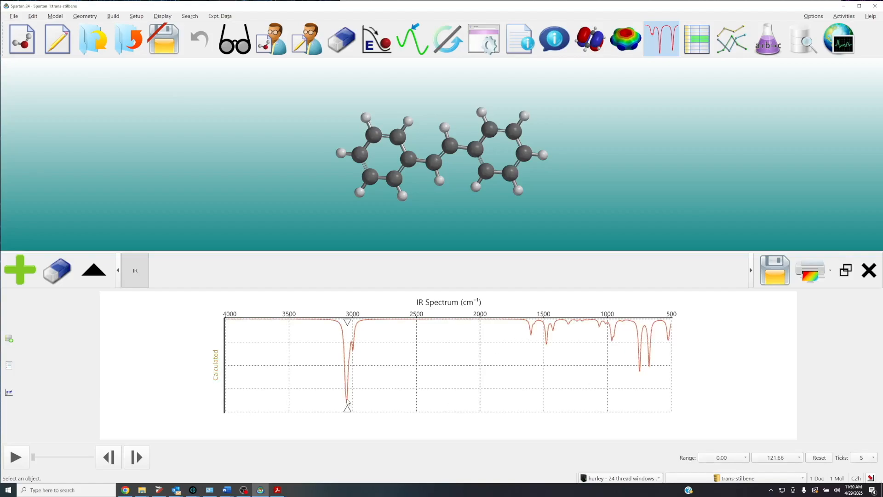
{"action": "left_click", "coordinate": [347, 403]}
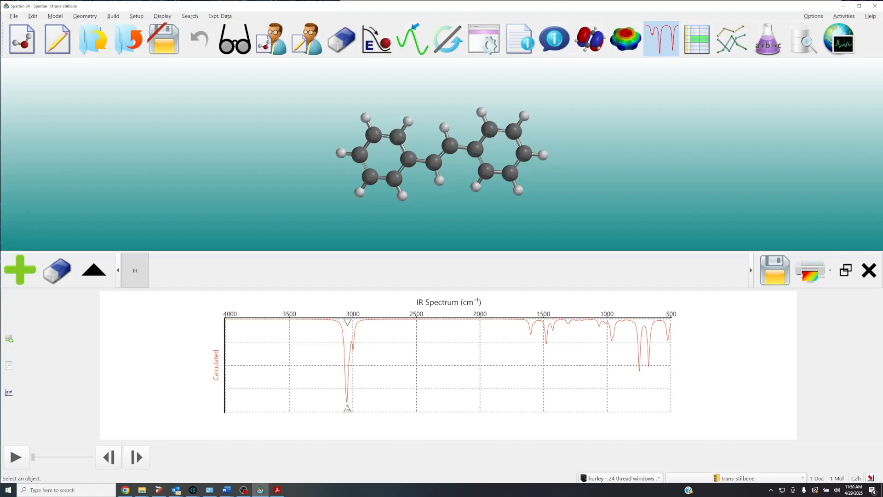
{"action": "left_click", "coordinate": [347, 409]}
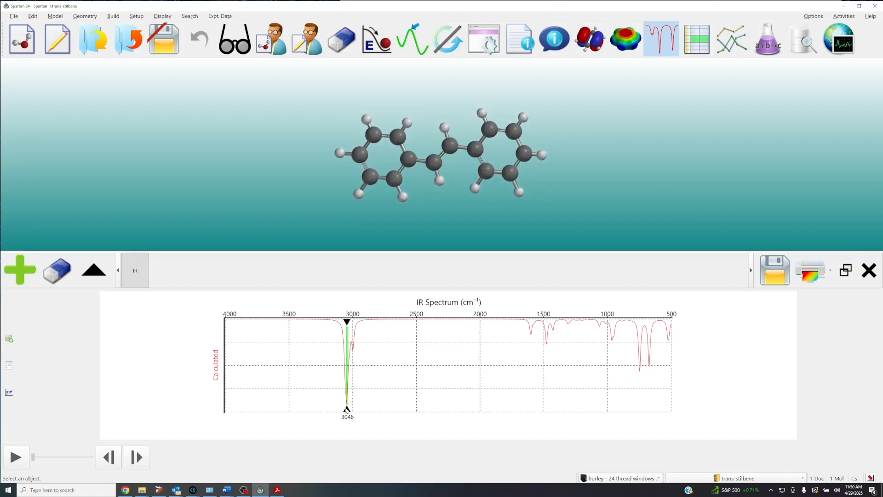
{"action": "left_click", "coordinate": [532, 336]}
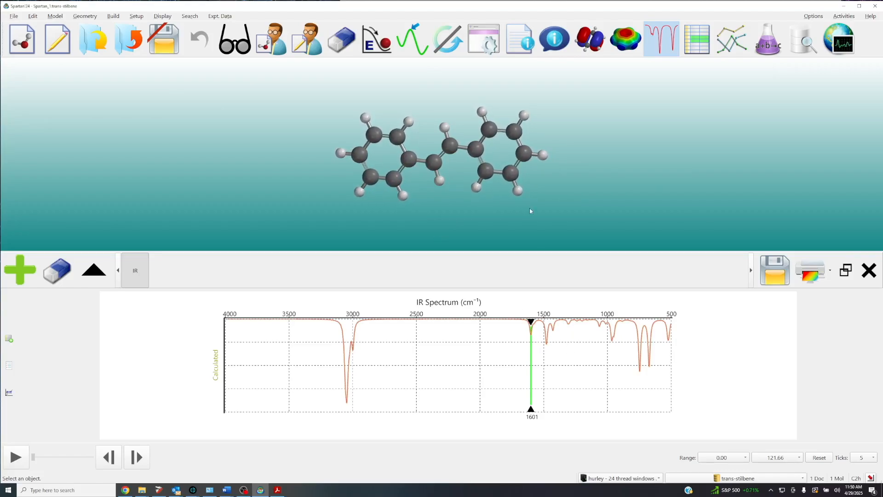
{"action": "left_click", "coordinate": [547, 344]}
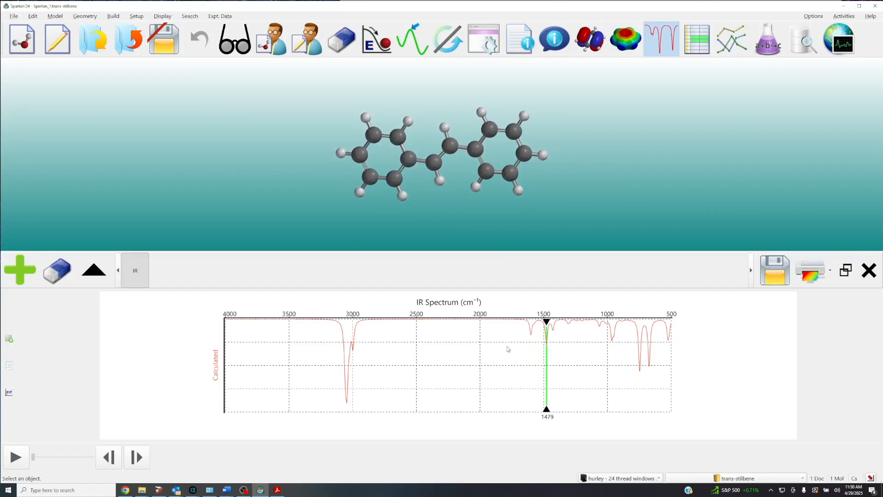
{"action": "left_click", "coordinate": [531, 336]}
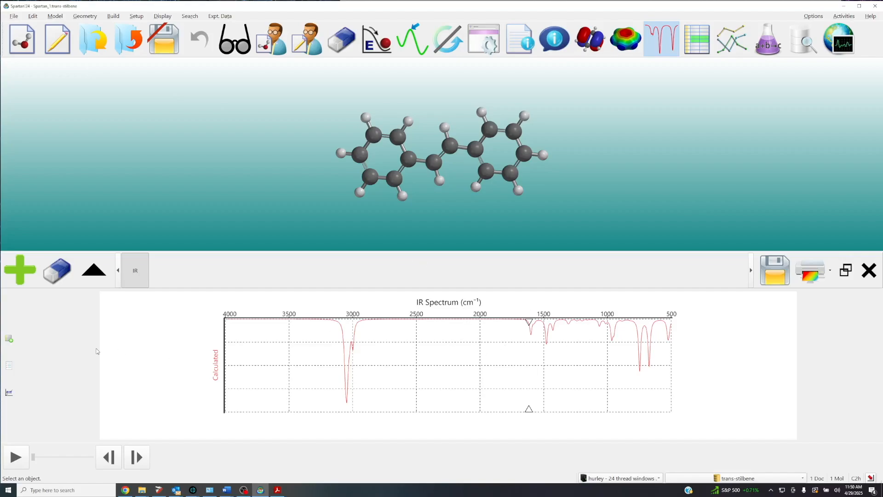
Show the table of calculated IR frequencies and animate the 1292 cm⁻¹ vibration.
{"action": "left_click", "coordinate": [9, 340]}
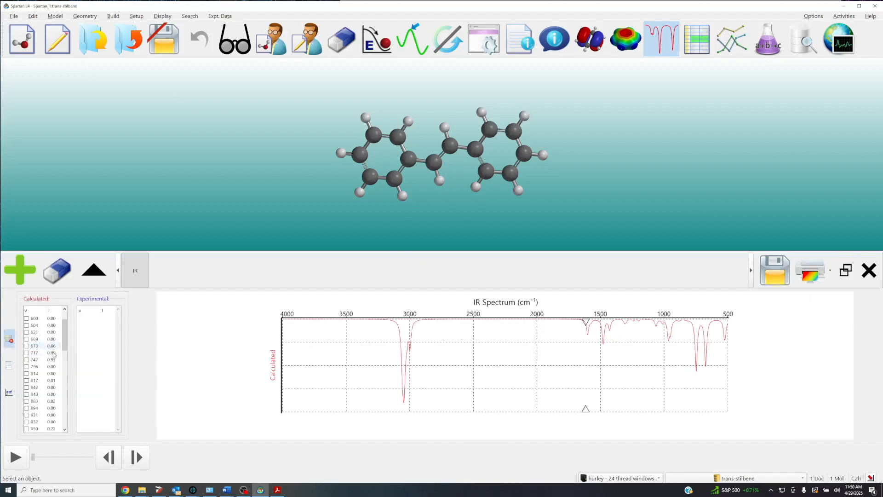
{"action": "left_click_drag", "start_coordinate": [65, 348], "coordinate": [67, 391]}
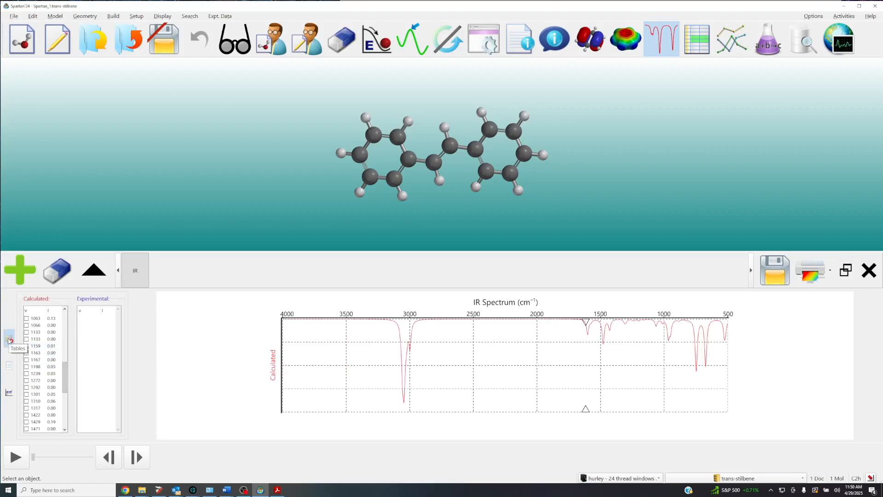
{"action": "left_click", "coordinate": [26, 387]}
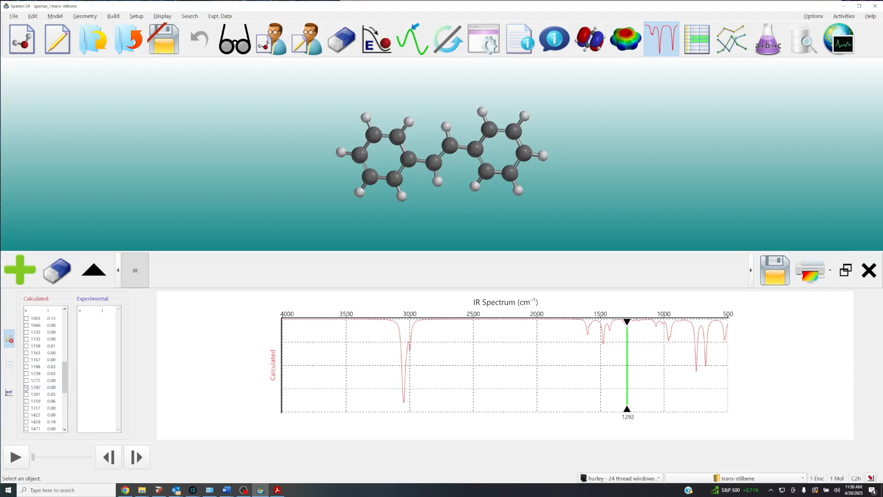
Animate the 1429 cm⁻¹ vibration from the calculated frequency table and review the higher frequencies.
{"action": "left_click", "coordinate": [26, 422]}
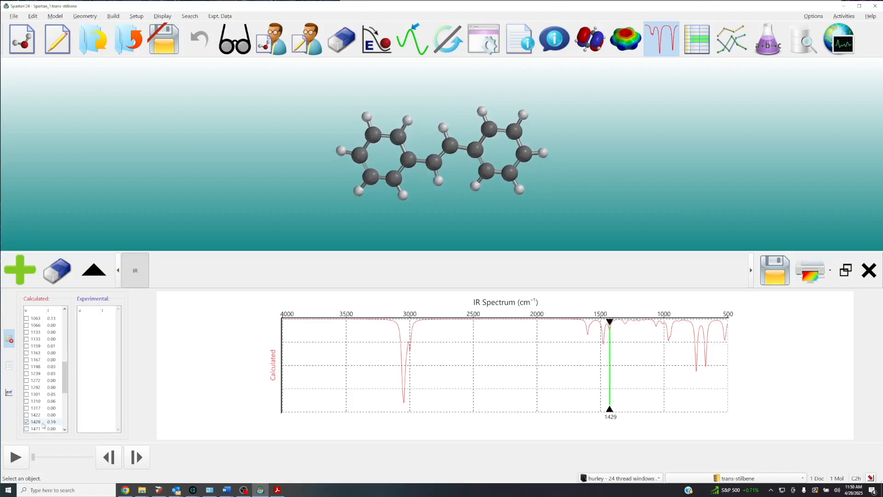
{"action": "scroll", "coordinate": [65, 391], "scroll_direction": "down", "scroll_amount": 3}
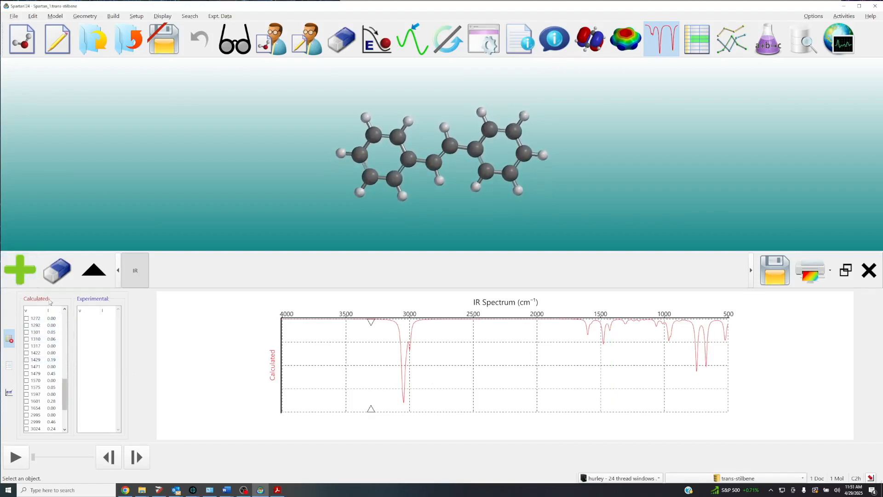
Add the experimental IR spectrum of trans-stilbene over the calculated one and hide the frequency tables.
{"action": "left_click", "coordinate": [26, 278]}
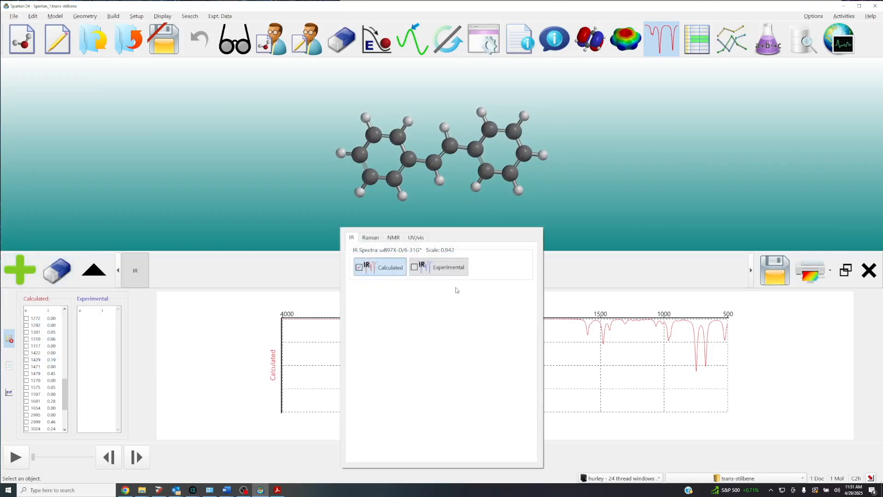
{"action": "left_click", "coordinate": [441, 267]}
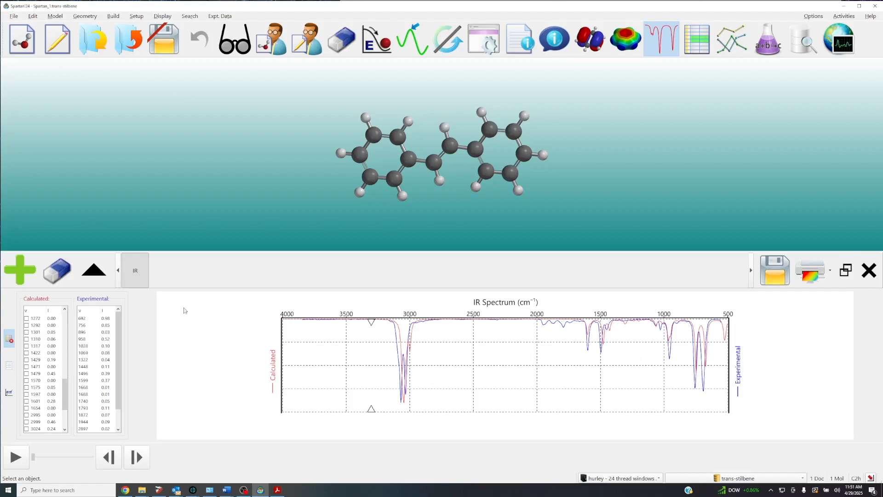
{"action": "left_click", "coordinate": [10, 339]}
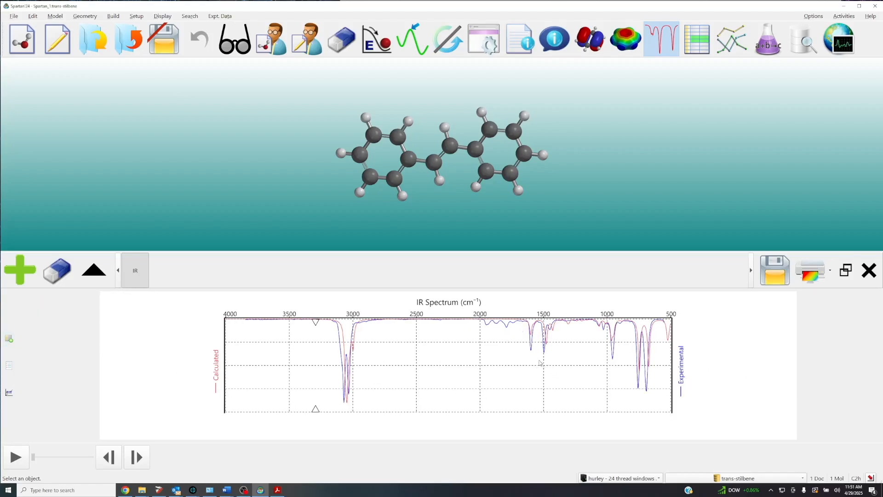
Compare the calculated and experimental IR spectra around 1400–1600 cm⁻¹, selecting the 1429 and 1601 cm⁻¹ calculated lines, and restore the full range.
{"action": "left_click", "coordinate": [554, 334]}
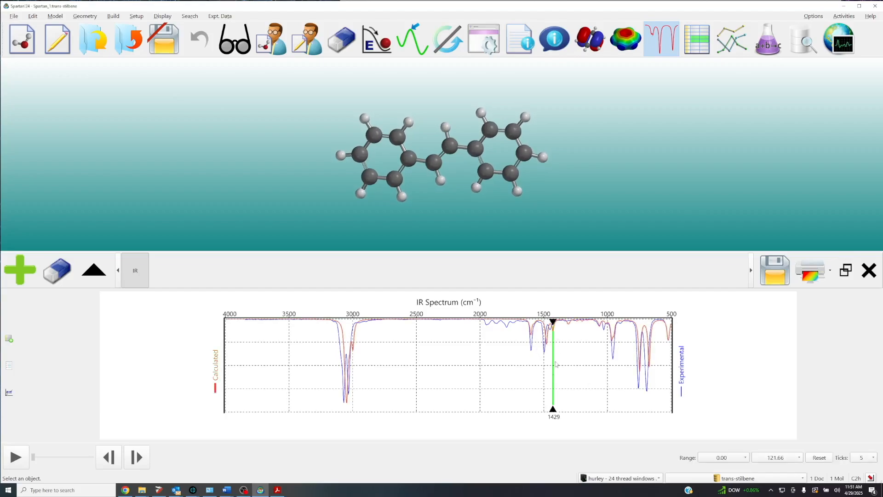
{"action": "scroll", "coordinate": [536, 394], "scroll_direction": "up", "scroll_amount": 5}
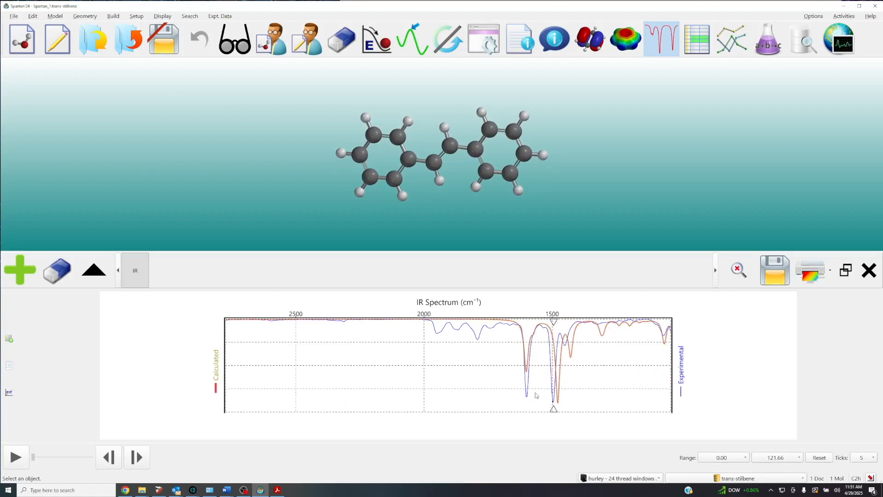
{"action": "scroll", "coordinate": [537, 395], "scroll_direction": "up", "scroll_amount": 2}
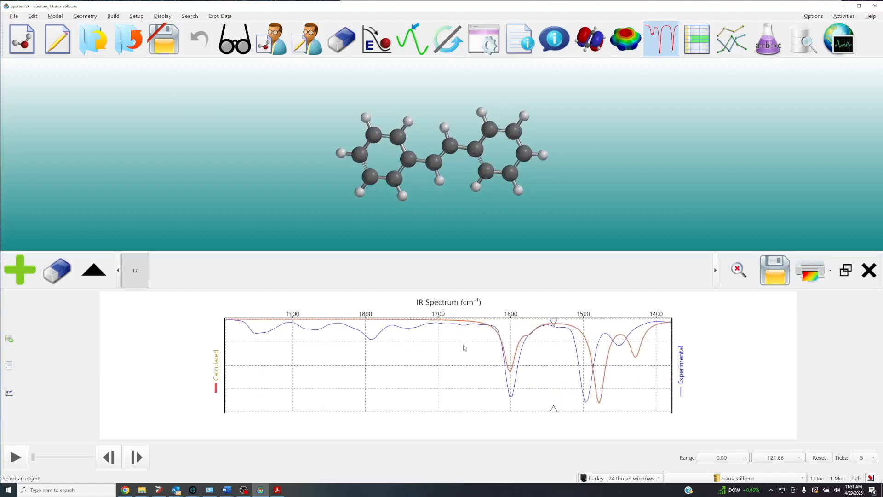
{"action": "left_click", "coordinate": [514, 374]}
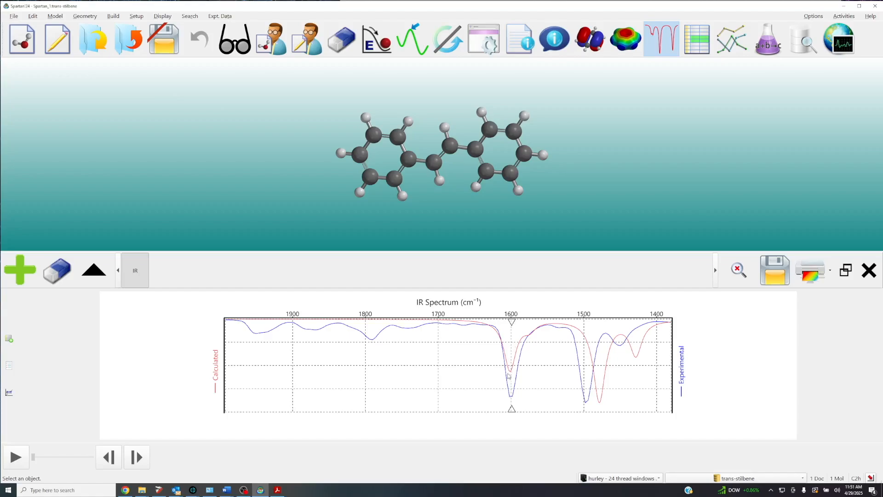
{"action": "left_click", "coordinate": [511, 372]}
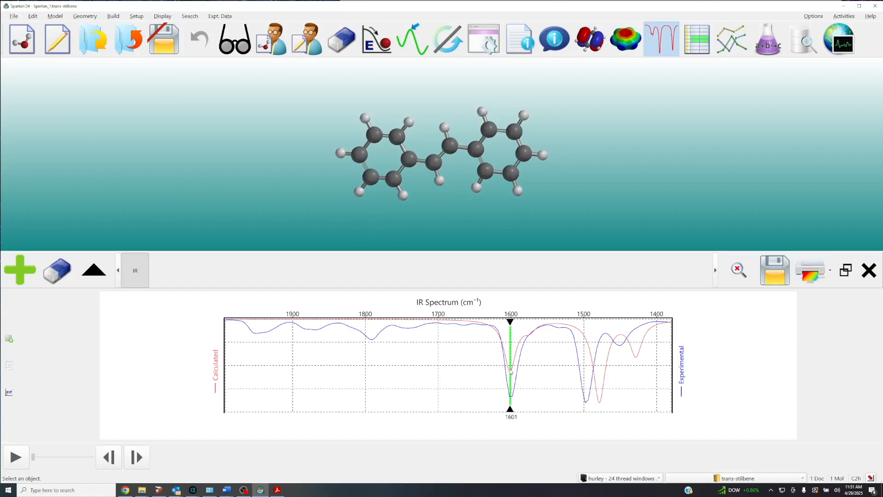
{"action": "scroll", "coordinate": [448, 387], "scroll_direction": "down", "scroll_amount": 5}
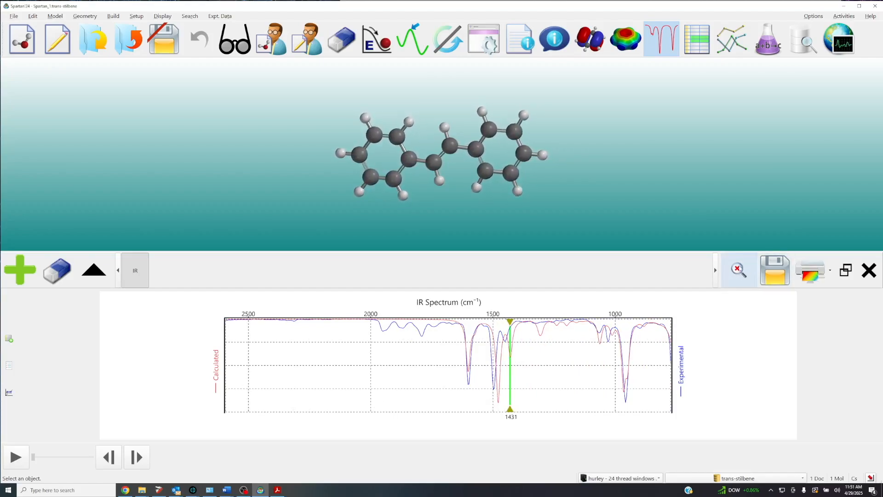
{"action": "left_click", "coordinate": [739, 269]}
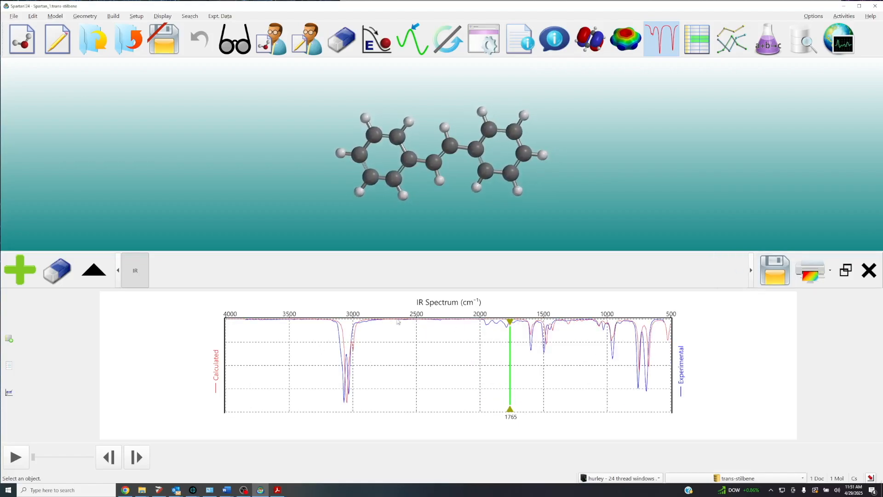
{"action": "left_click", "coordinate": [406, 374]}
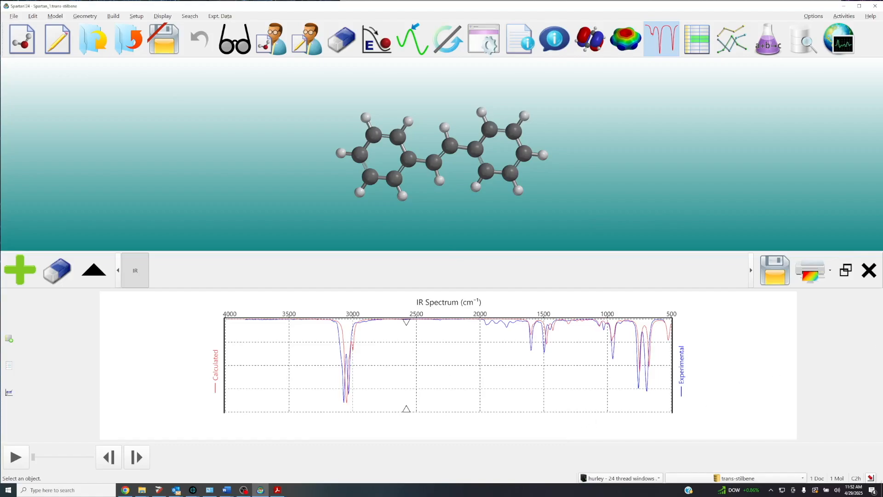
Close the spectra view and close the trans-stilbene document without saving changes.
{"action": "left_click", "coordinate": [869, 271]}
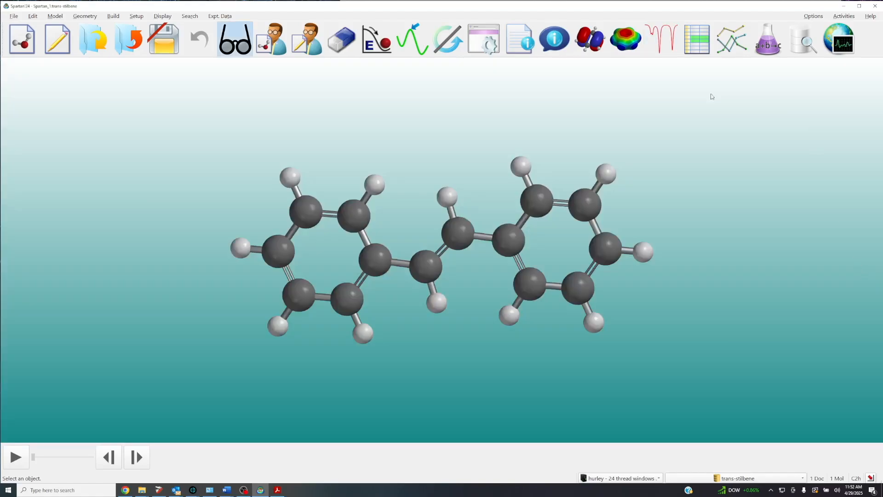
{"action": "left_click", "coordinate": [129, 39]}
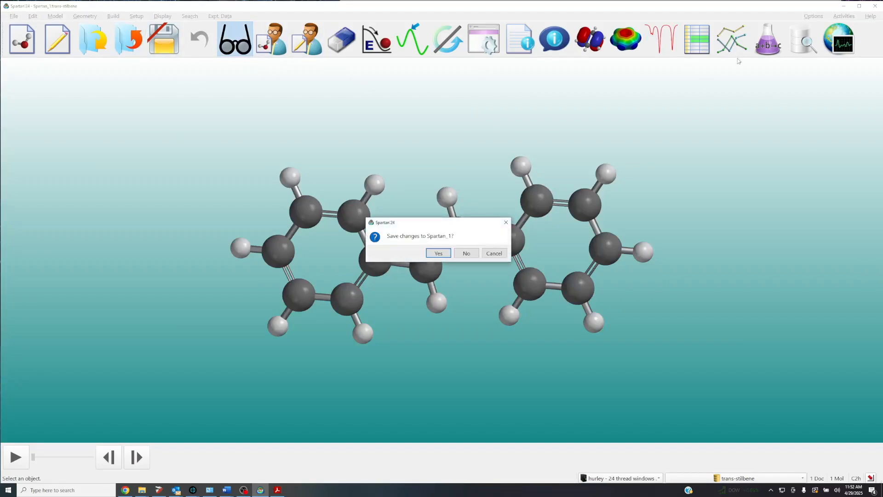
{"action": "left_click", "coordinate": [466, 253]}
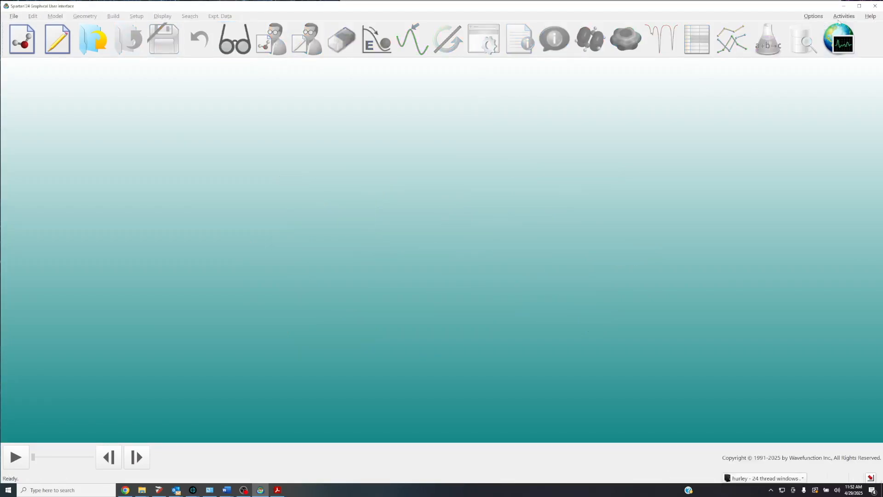
Open the tutorial "Graphical Models for Organic Molecules from SSPD" from the Spartan'24 tutorials list.
{"action": "left_click", "coordinate": [844, 16]}
{"action": "left_click", "coordinate": [828, 32]}
{"action": "scroll", "coordinate": [445, 286], "scroll_direction": "down", "scroll_amount": 1}
{"action": "scroll", "coordinate": [445, 286], "scroll_direction": "down", "scroll_amount": 2}
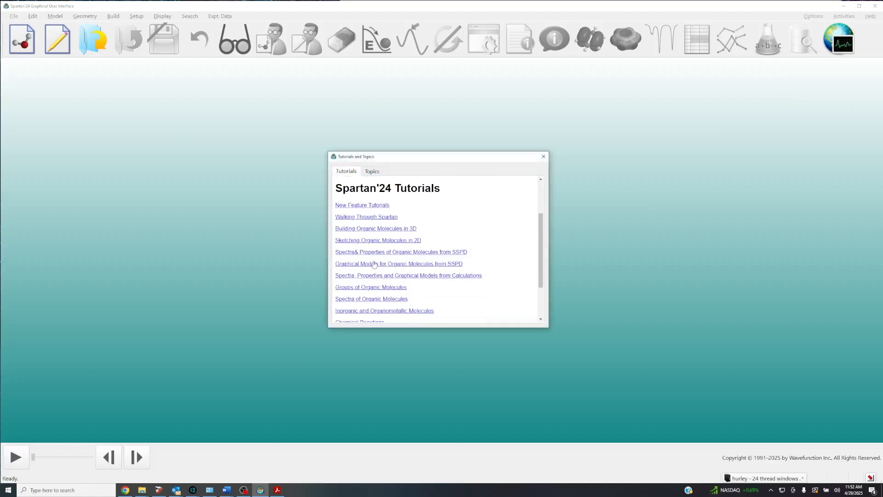
{"action": "left_click", "coordinate": [435, 264]}
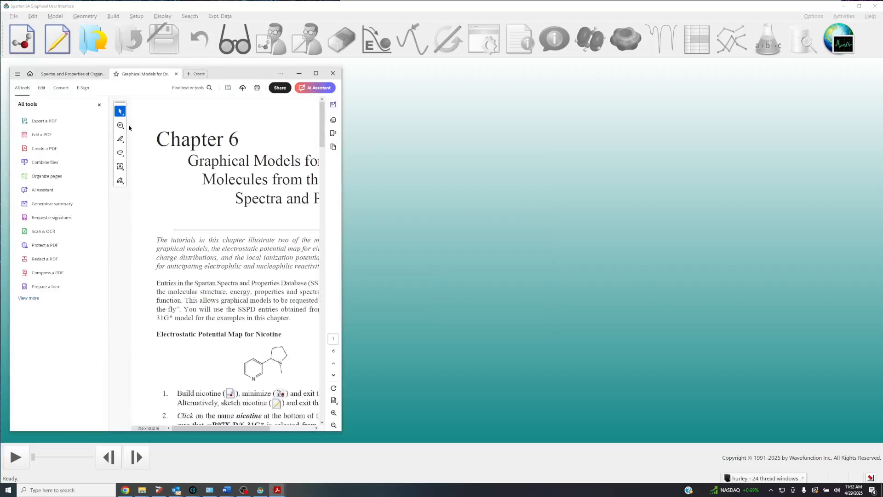